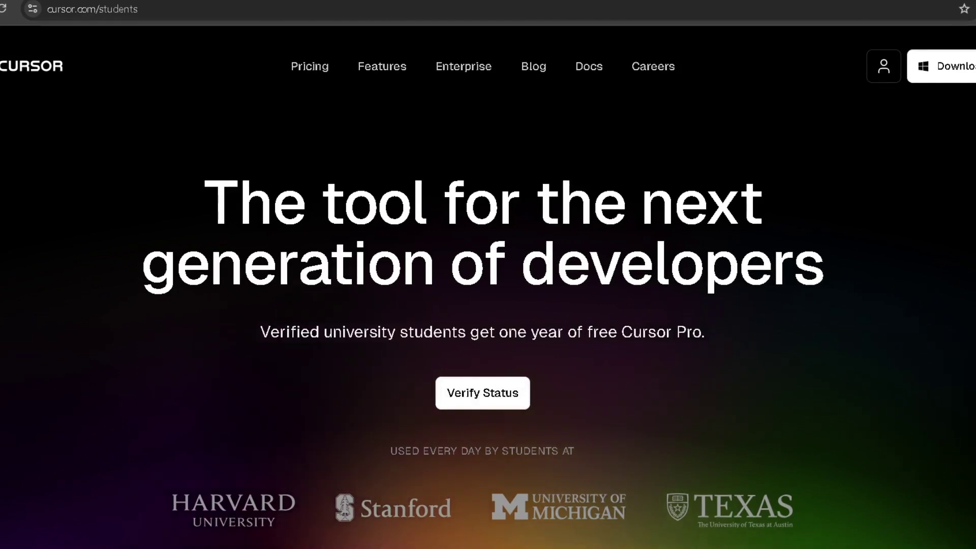
Search for 'cursor pro student' in a new browser tab
key(ctrl+t)
text(curo)
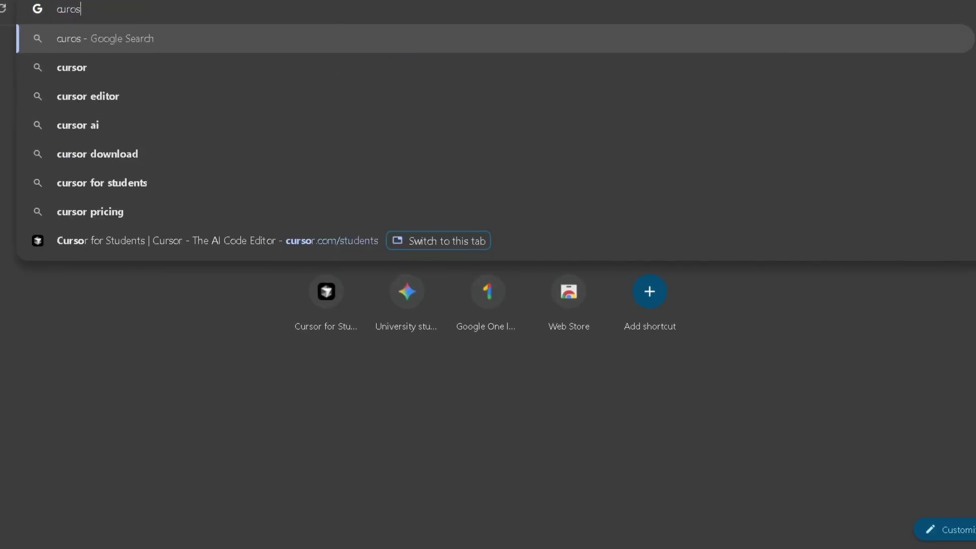
key(BackSpace)
text(sor)
key(Return)
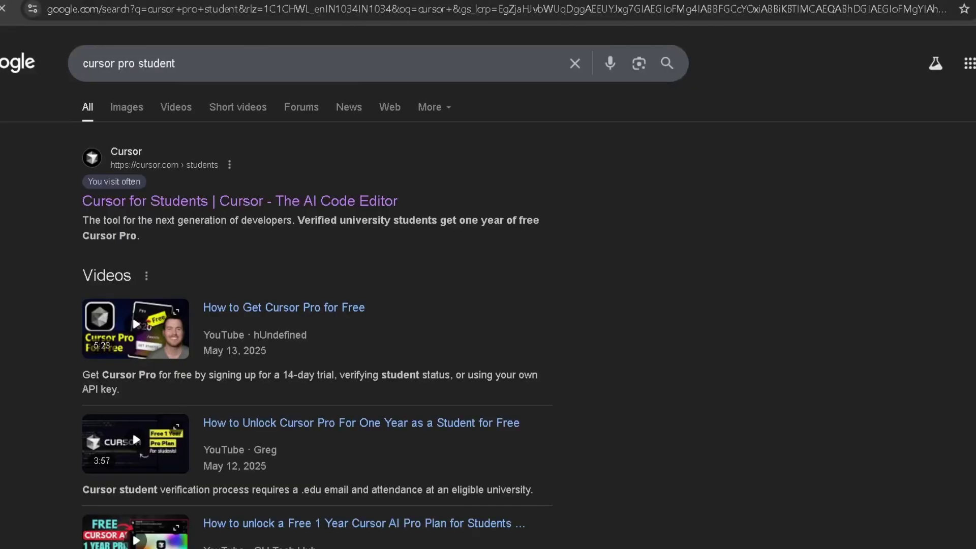
Open the Cursor for Students page and confirm Verify Status to reach the SheerID form
click(127, 203)
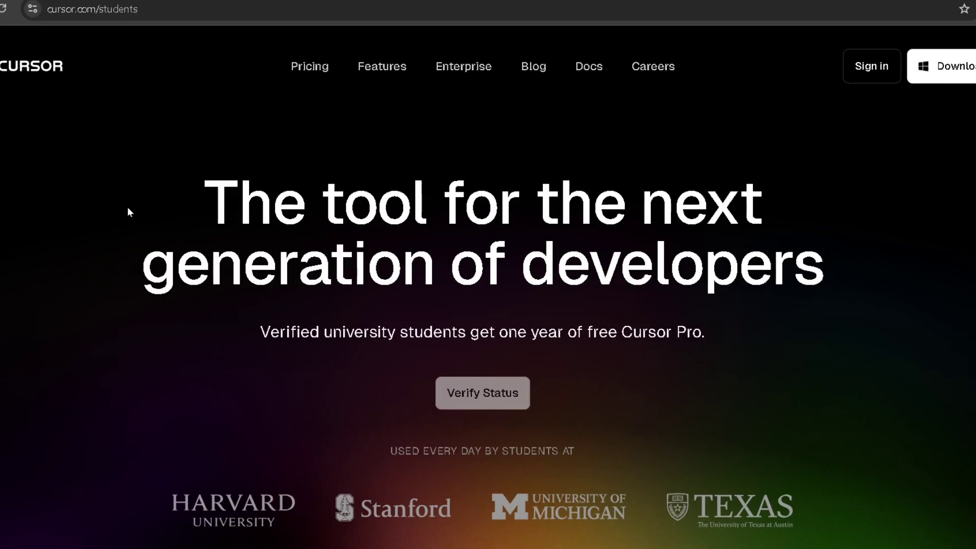
scroll(606, 307, down, 1)
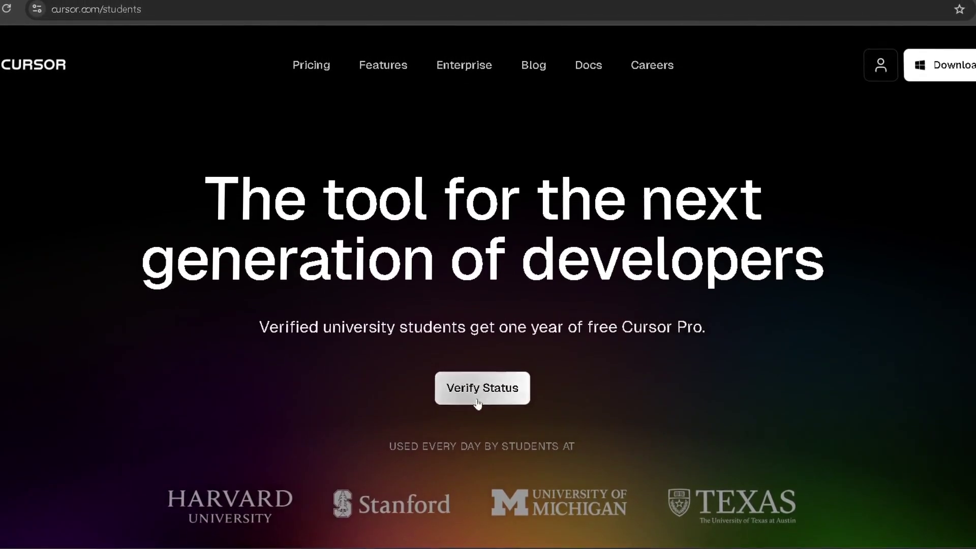
click(488, 401)
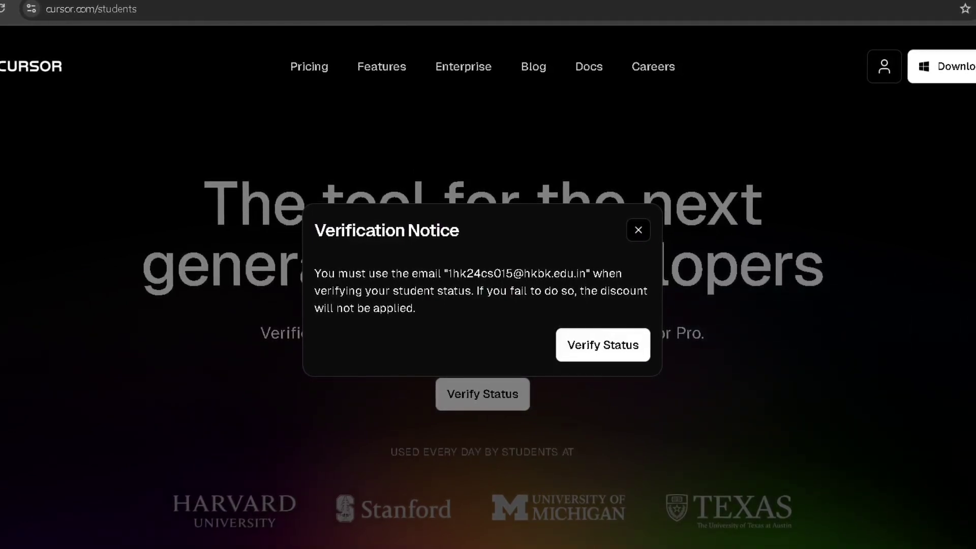
click(577, 339)
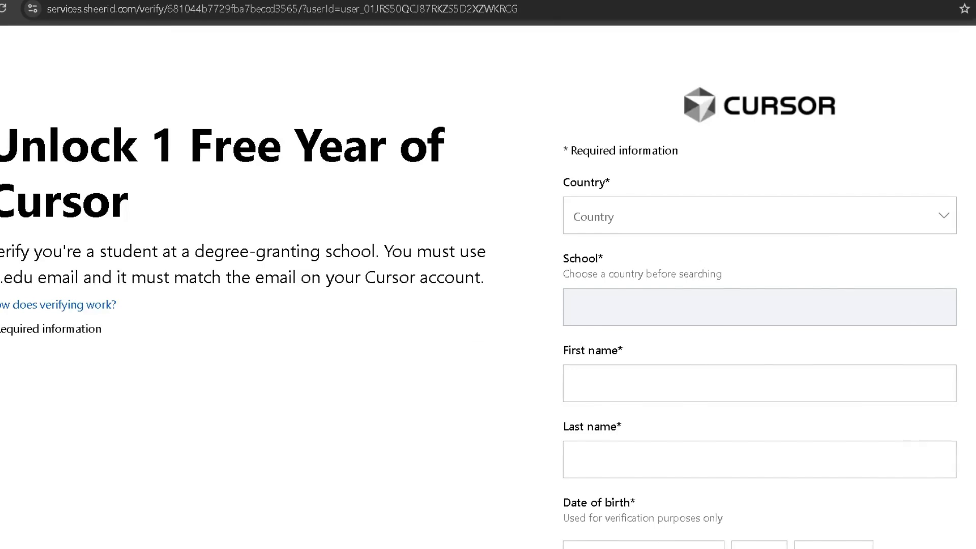
Browse the SheerID Country dropdown list and close it without selecting a country
click(653, 216)
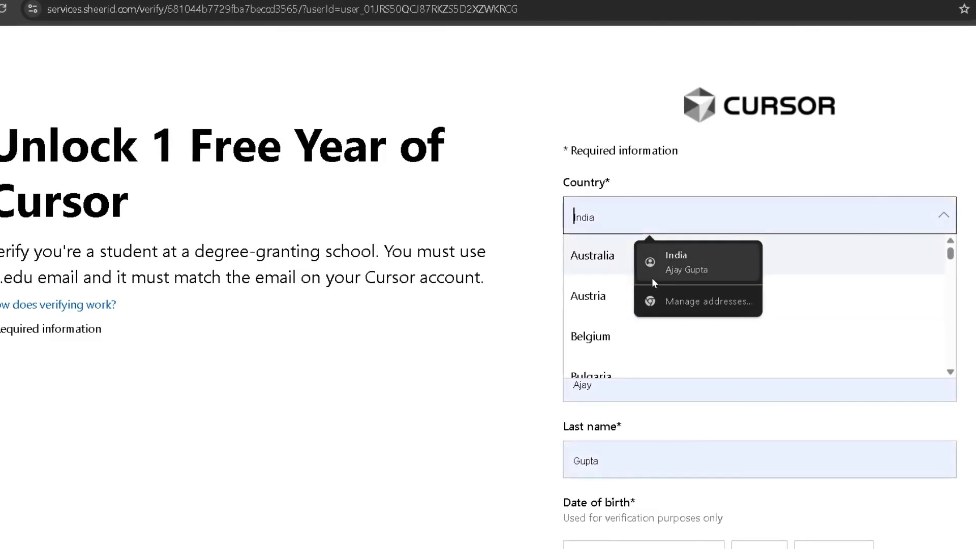
scroll(593, 306, down, 3)
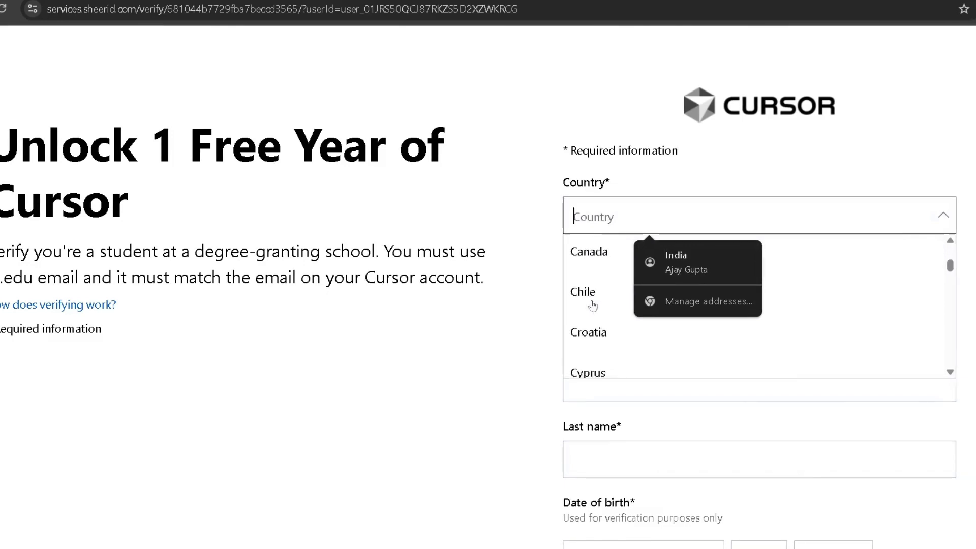
scroll(593, 306, down, 5)
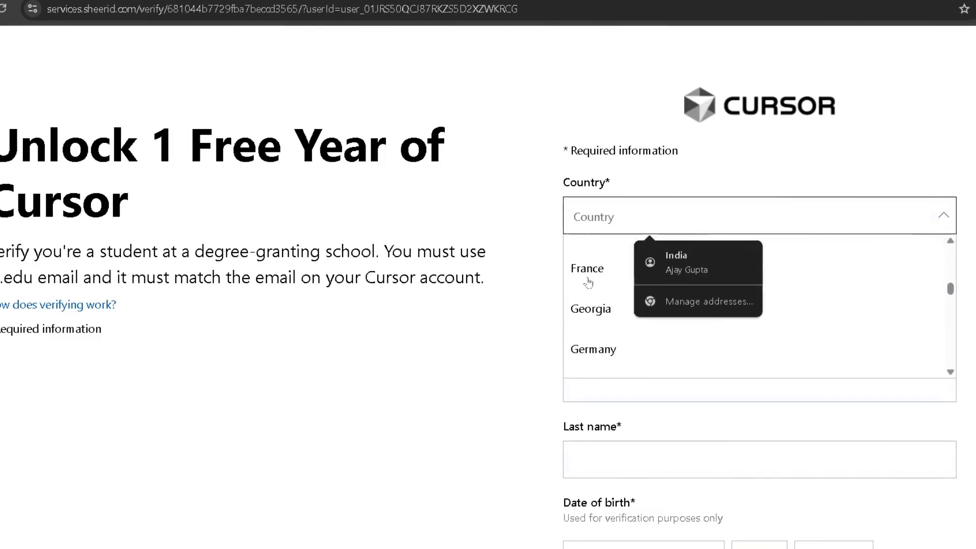
scroll(588, 282, down, 10)
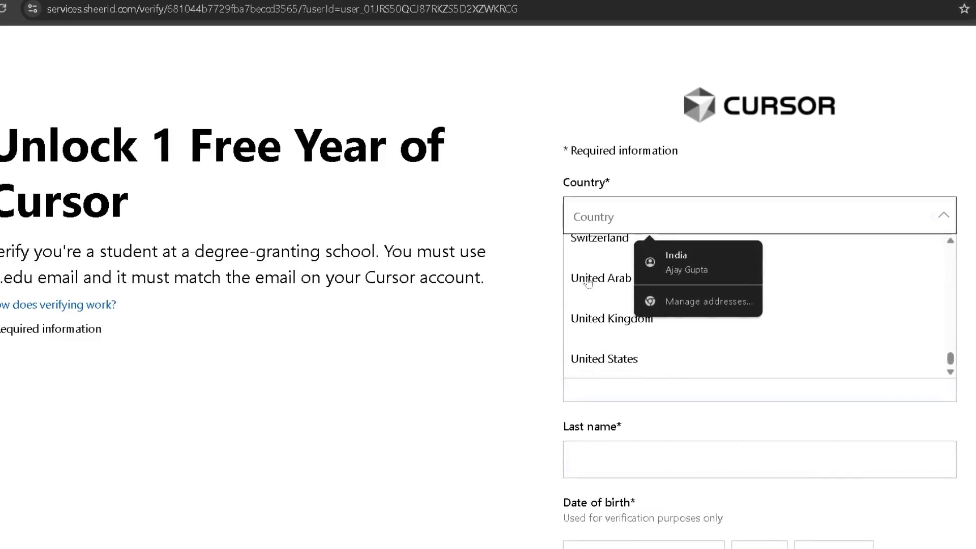
scroll(588, 283, down, 5)
scroll(584, 280, up, 7)
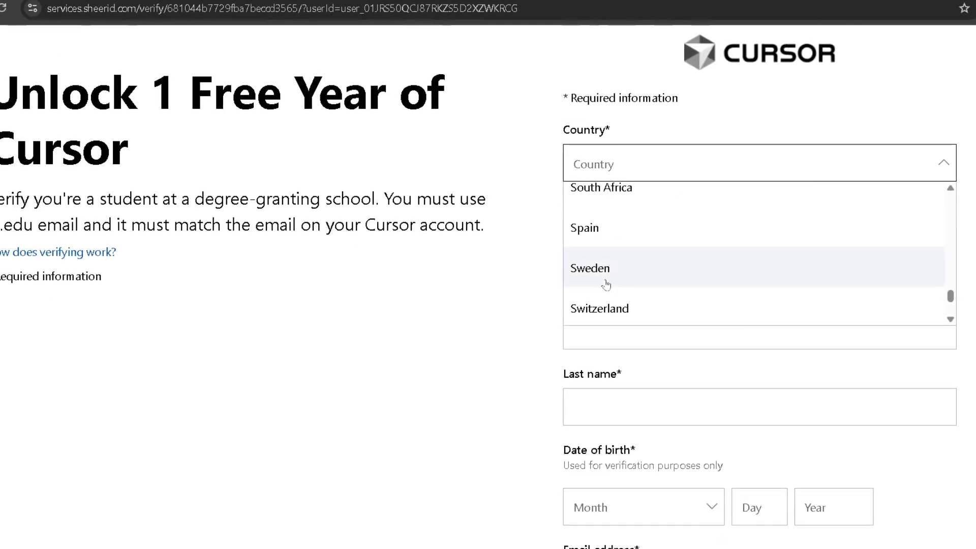
scroll(605, 285, up, 15)
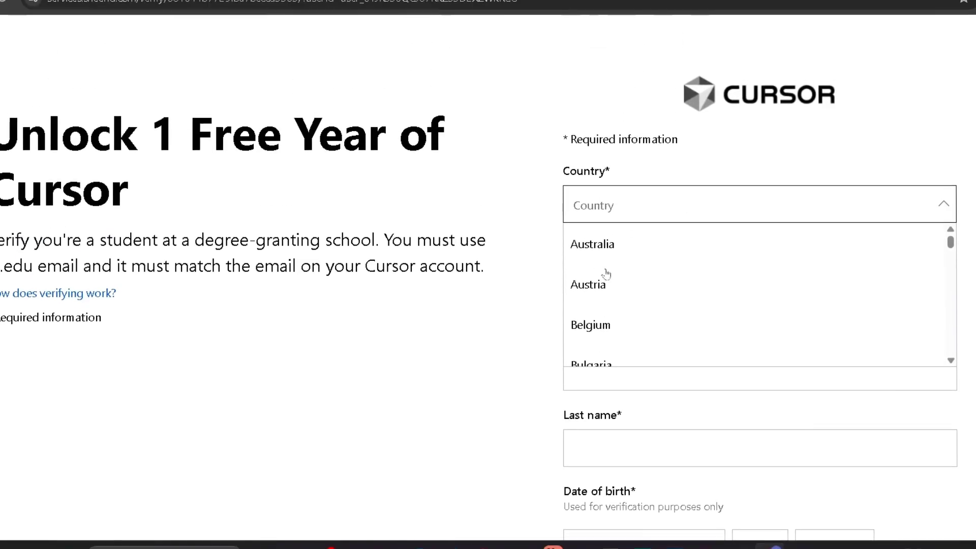
scroll(610, 295, down, 6)
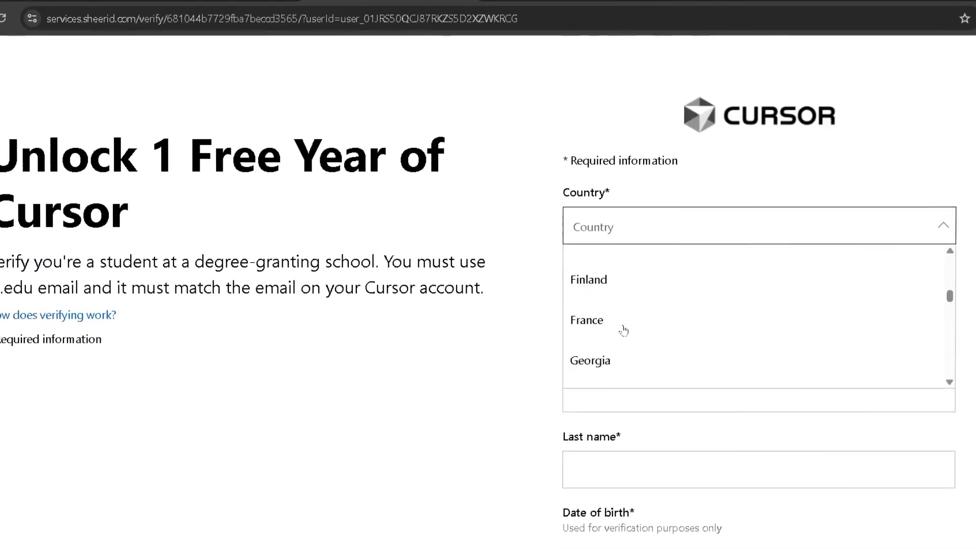
scroll(623, 331, down, 15)
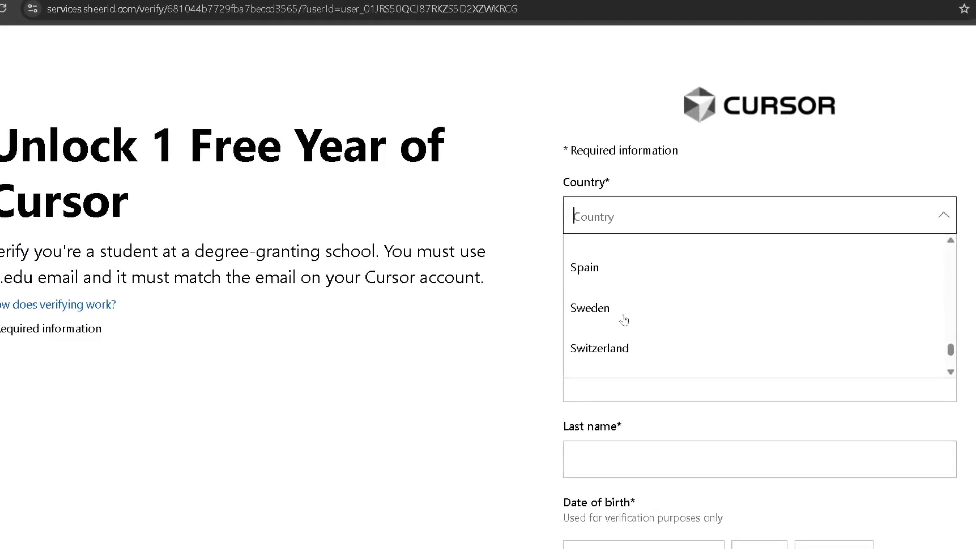
scroll(624, 320, down, 7)
scroll(624, 320, up, 6)
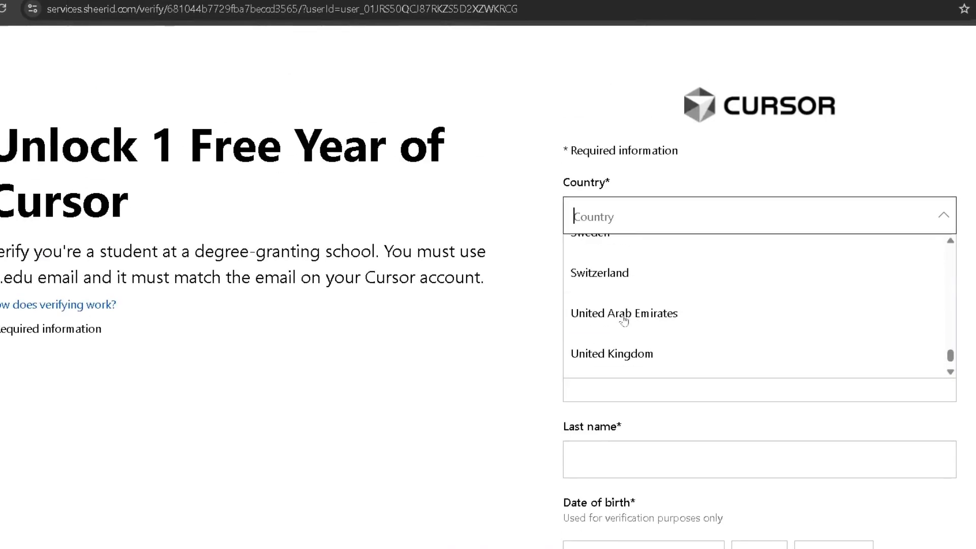
click(516, 327)
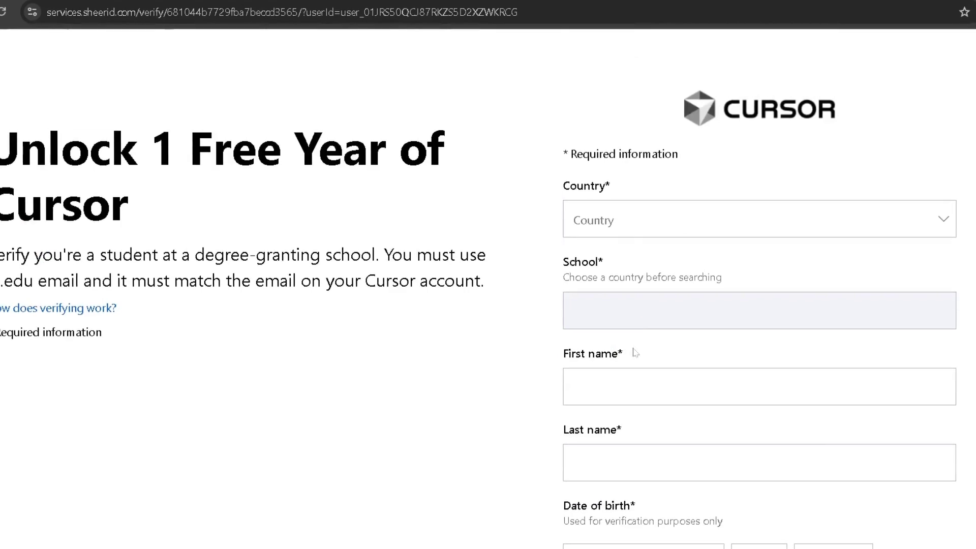
Reopen the Country list and dismiss it with Esc, leaving Country empty
scroll(630, 354, down, 3)
scroll(631, 354, down, 1)
scroll(631, 354, up, 5)
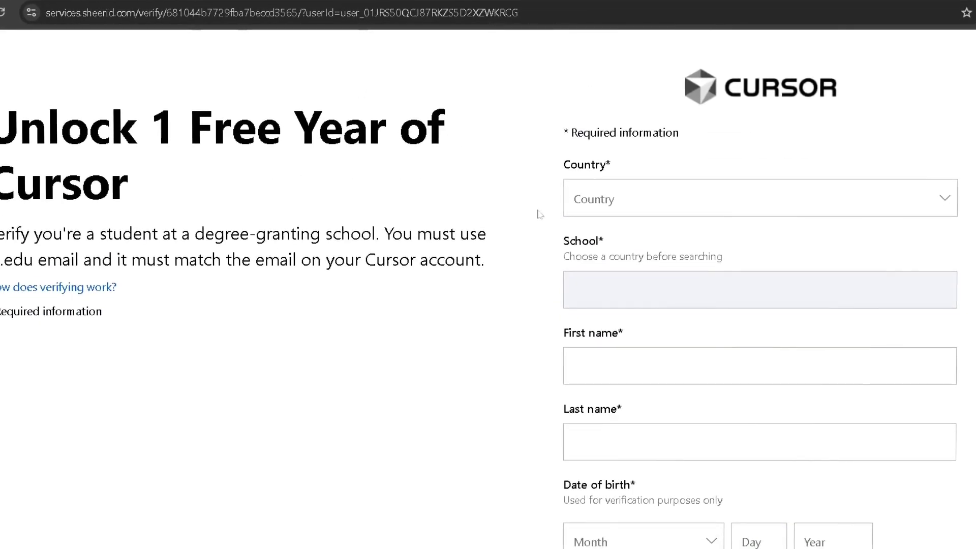
click(610, 198)
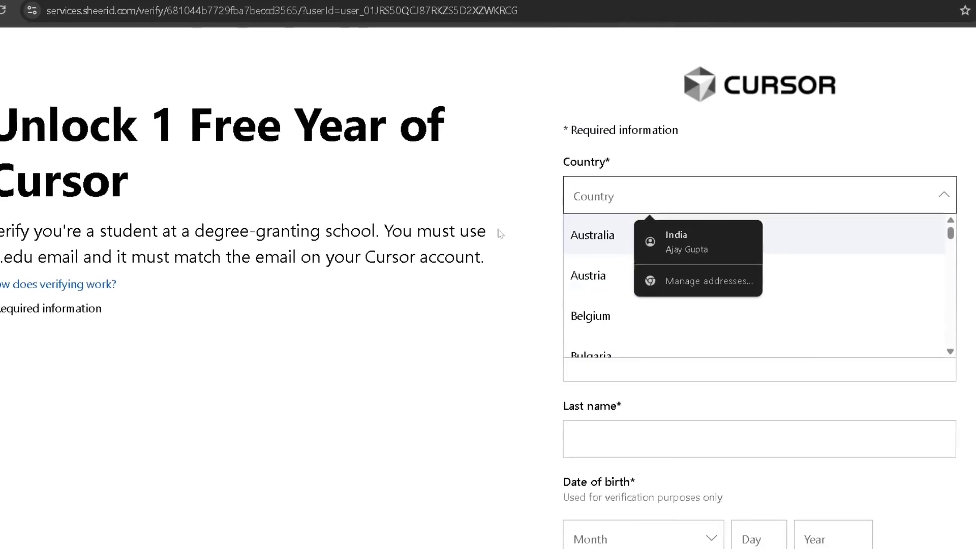
key(Escape)
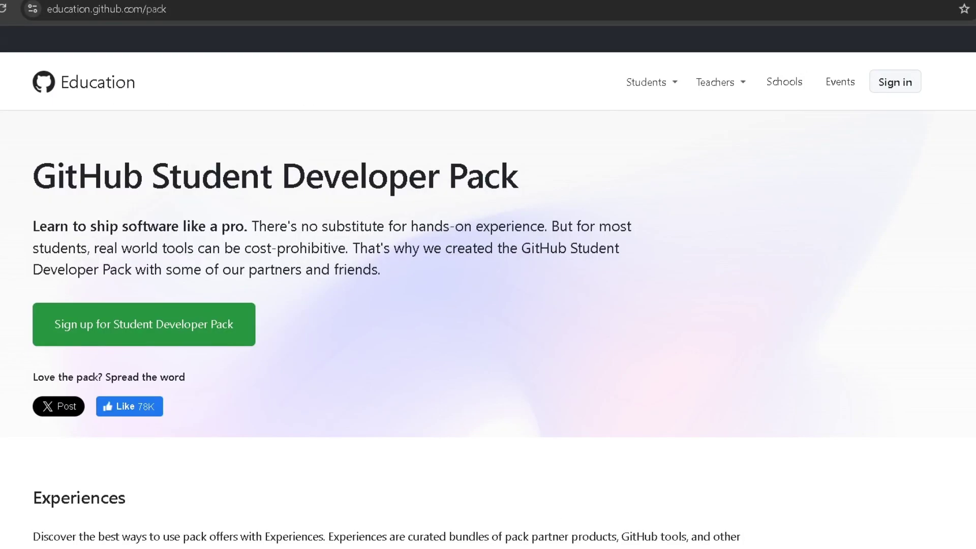
Scroll the Student Developer Pack page past the Experiences cards to the All offers list
scroll(305, 234, down, 2)
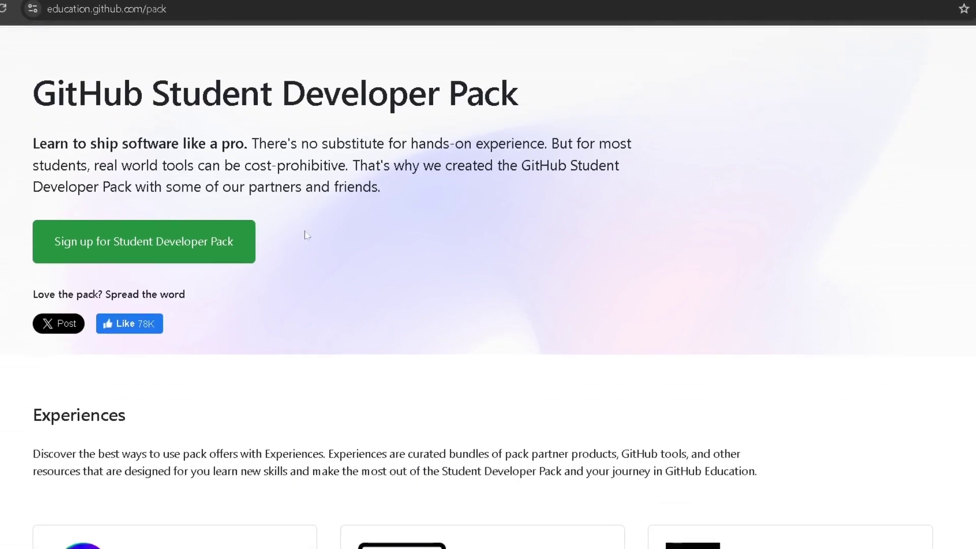
scroll(305, 234, up, 2)
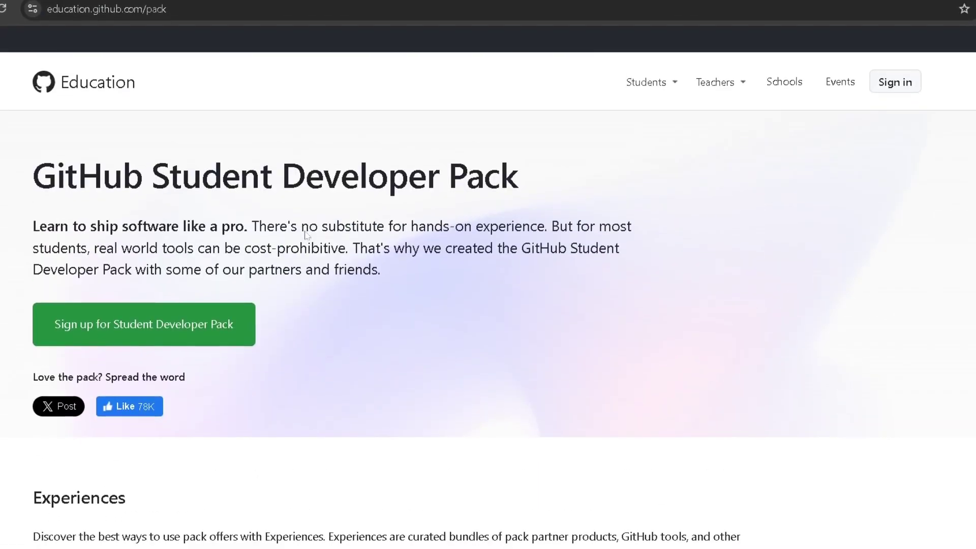
scroll(307, 235, down, 15)
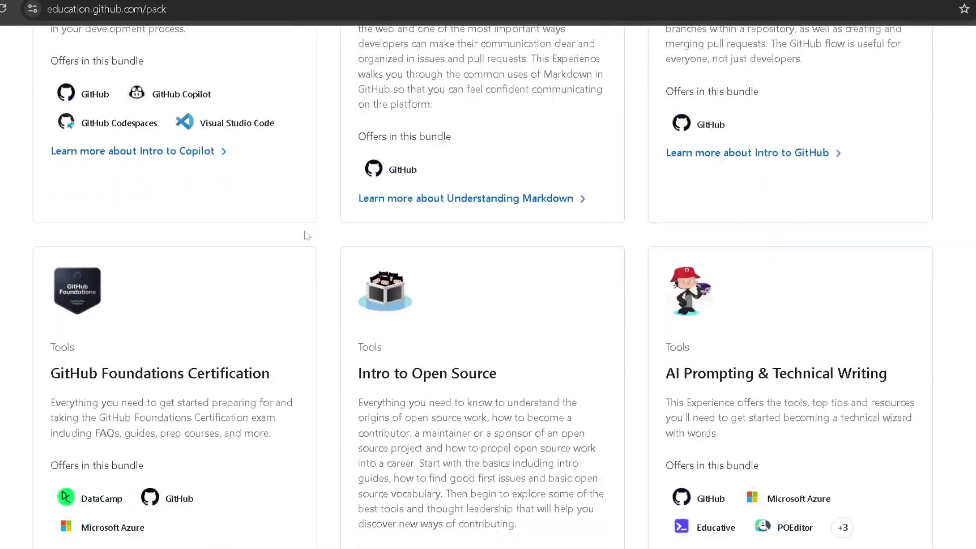
scroll(307, 235, down, 12)
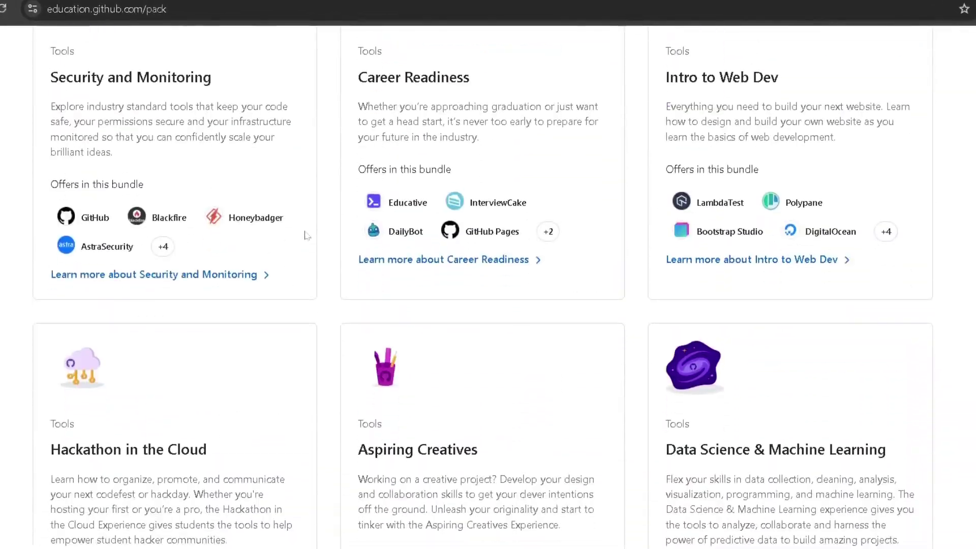
scroll(307, 235, down, 20)
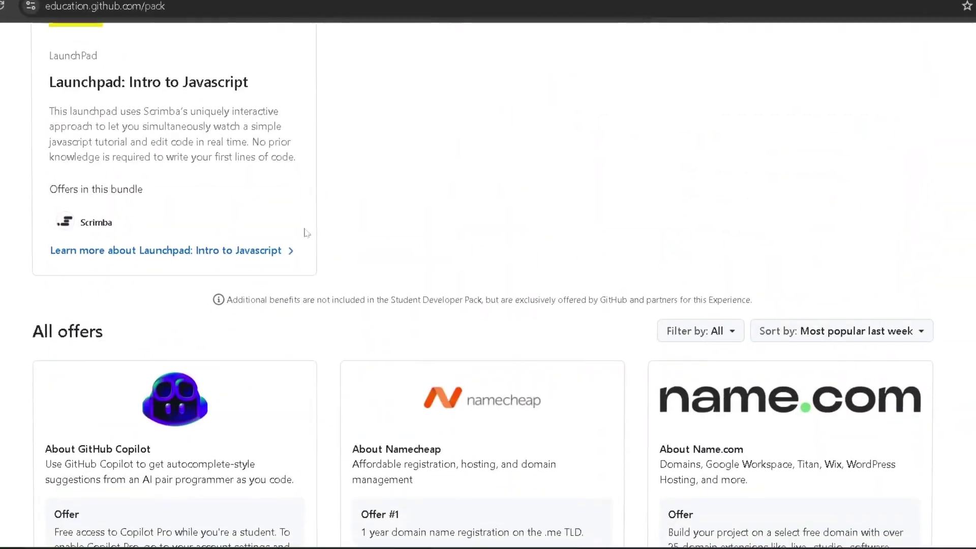
scroll(306, 233, down, 4)
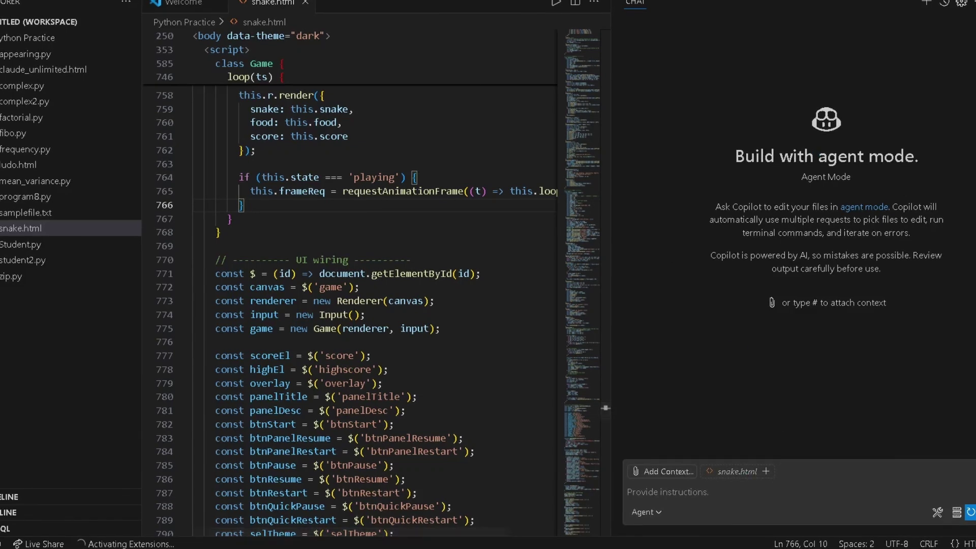
click(648, 512)
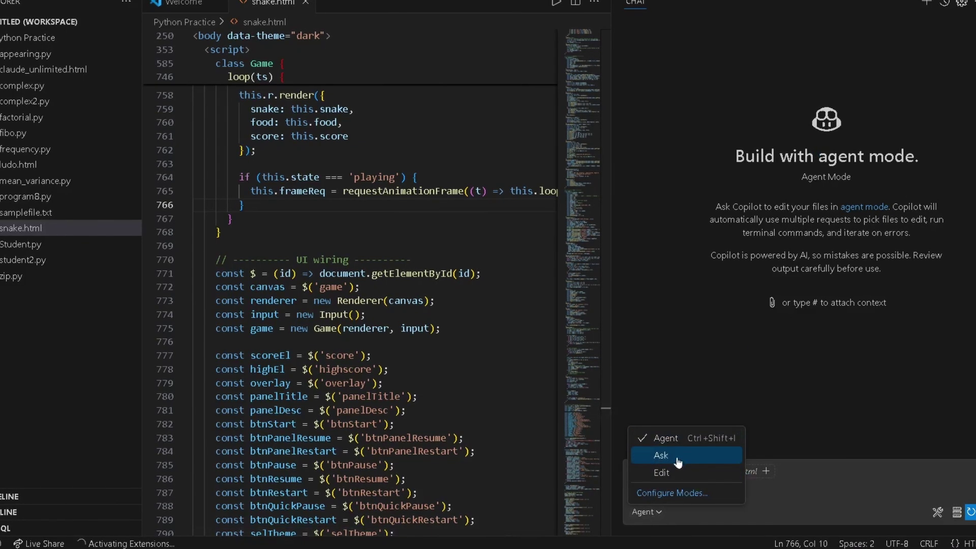
click(815, 480)
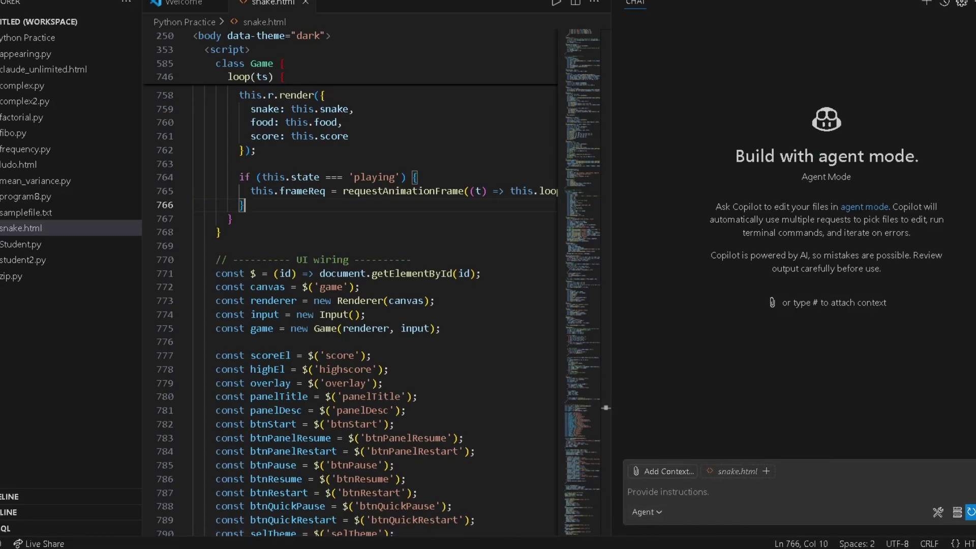
click(628, 491)
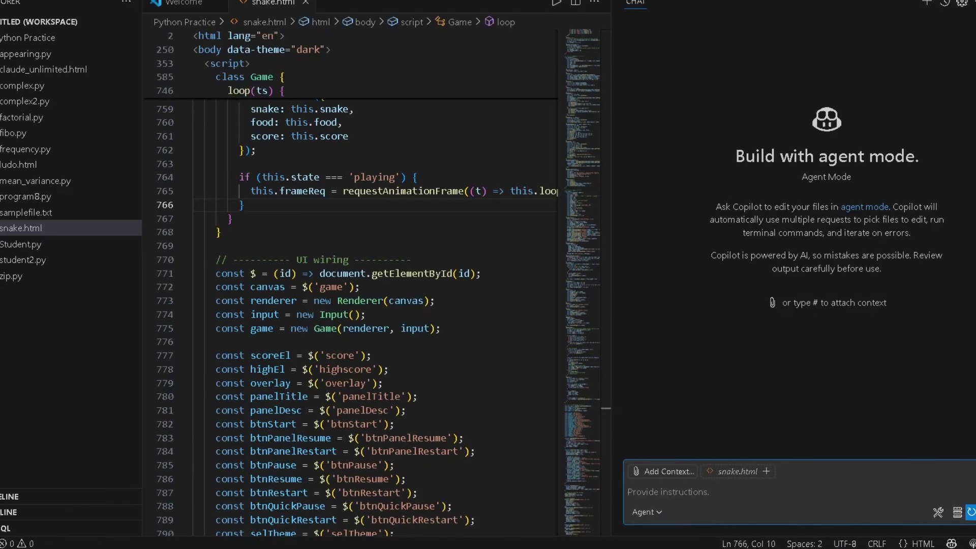
click(733, 512)
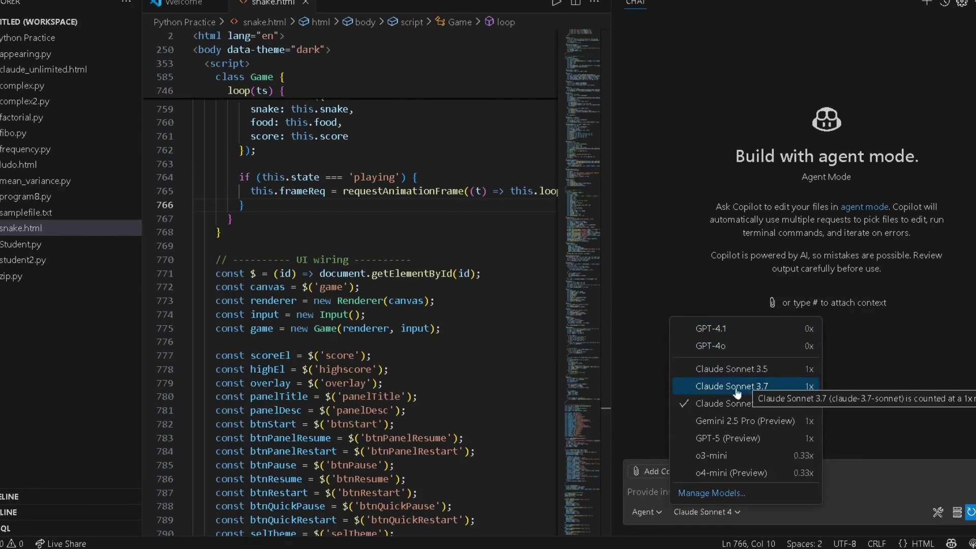
key(Down)
key(Down)
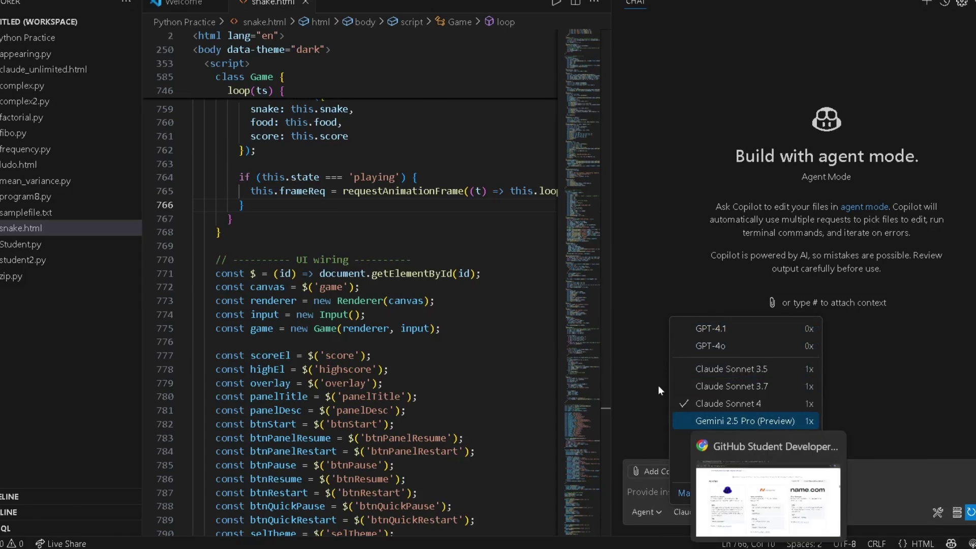
key(Escape)
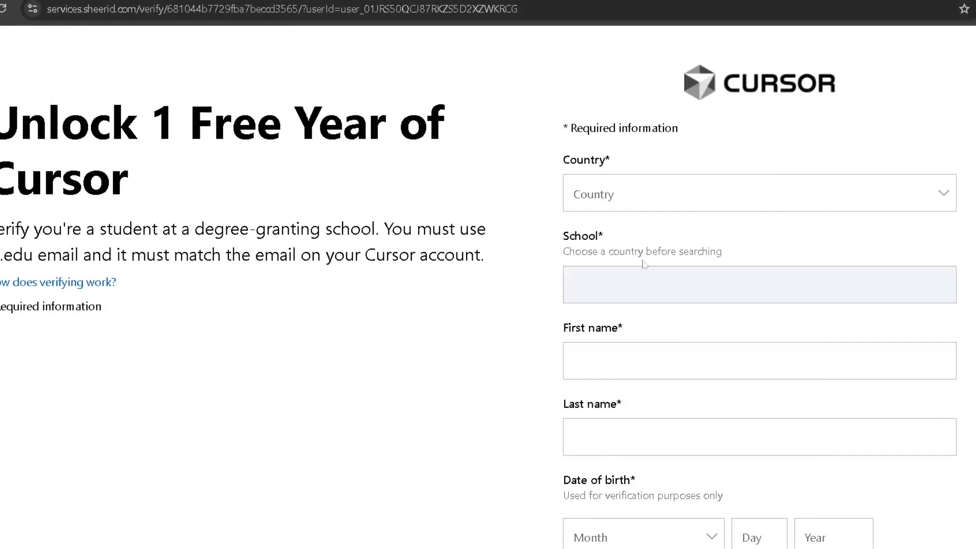
Scroll through the empty SheerID Cursor verification form
scroll(644, 265, down, 5)
scroll(644, 264, up, 5)
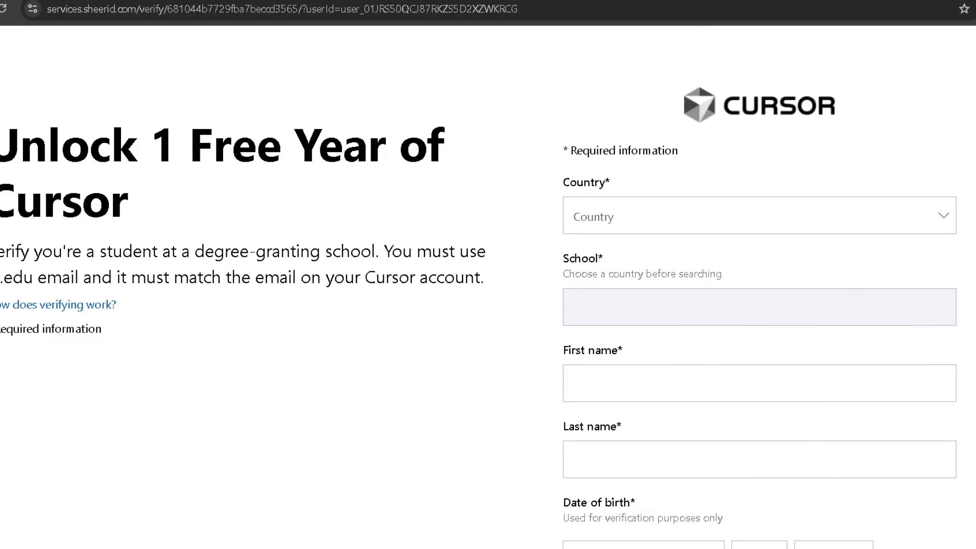
scroll(719, 364, down, 3)
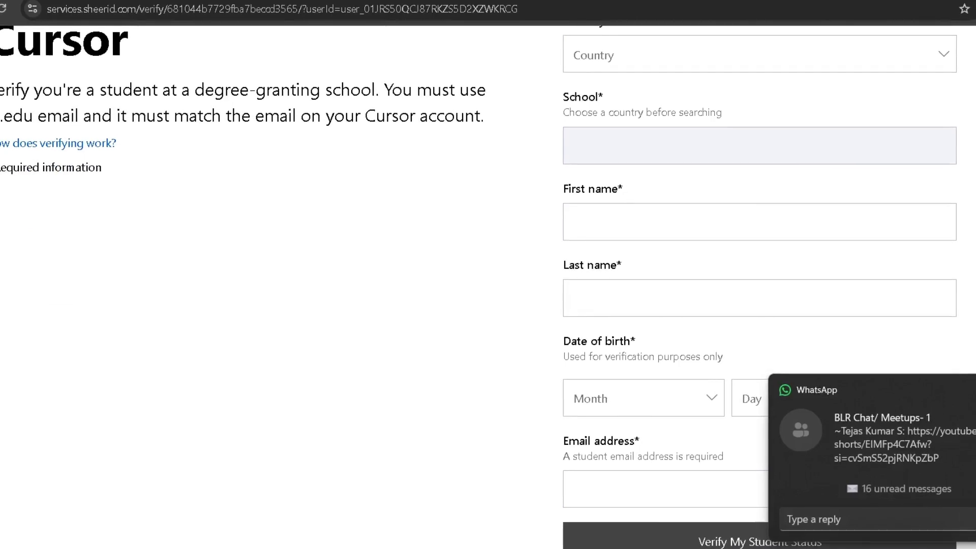
scroll(684, 257, up, 3)
scroll(684, 257, down, 4)
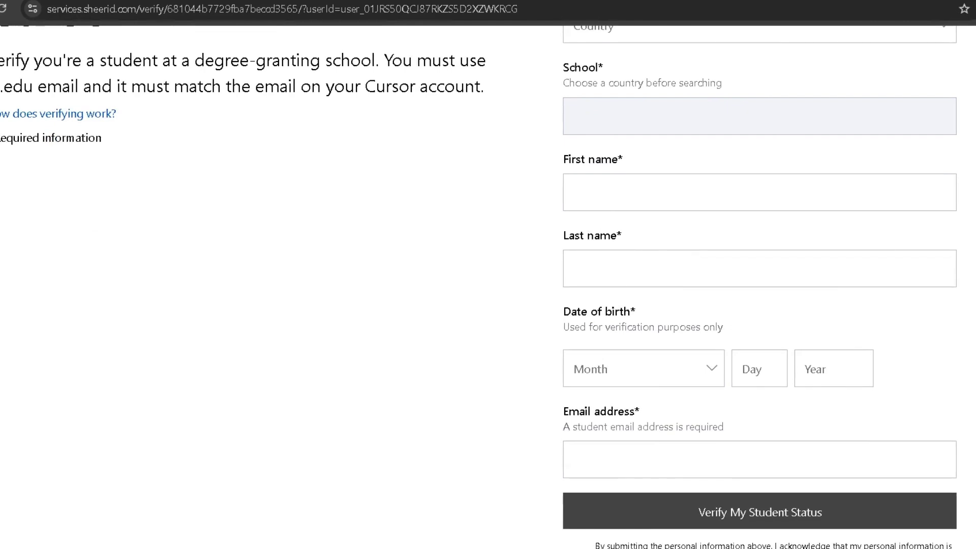
scroll(612, 273, up, 1)
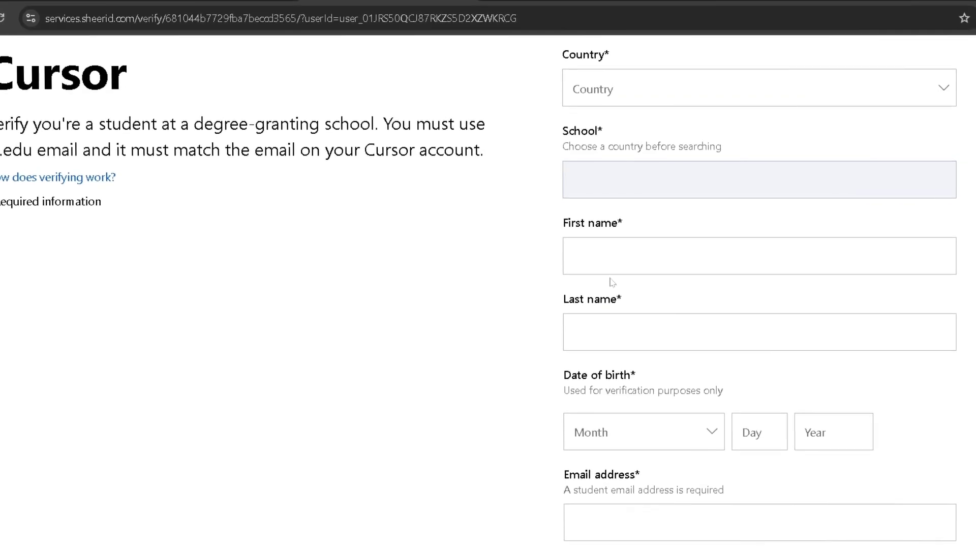
scroll(612, 278, down, 3)
scroll(612, 261, down, 1)
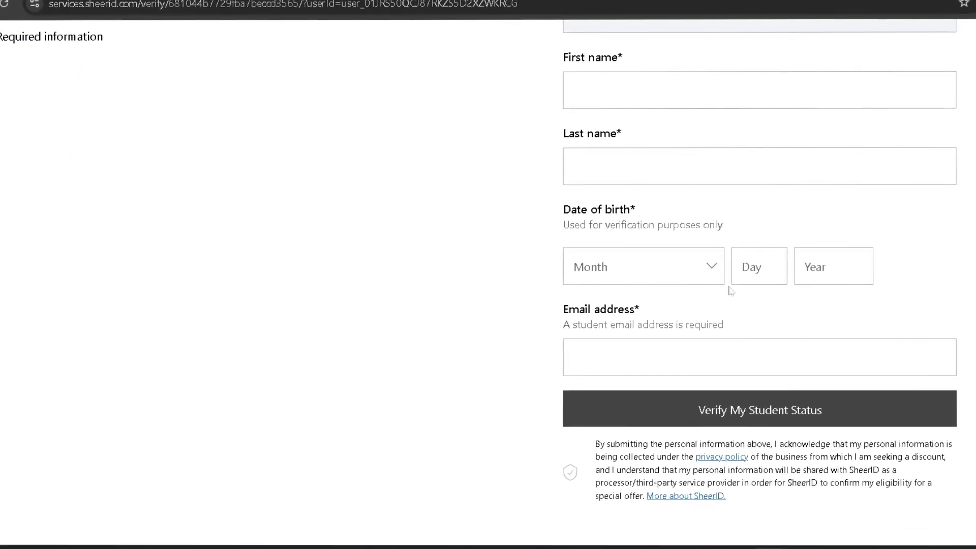
View the Email address field's autofill suggestion, then dismiss it without filling the field
click(640, 356)
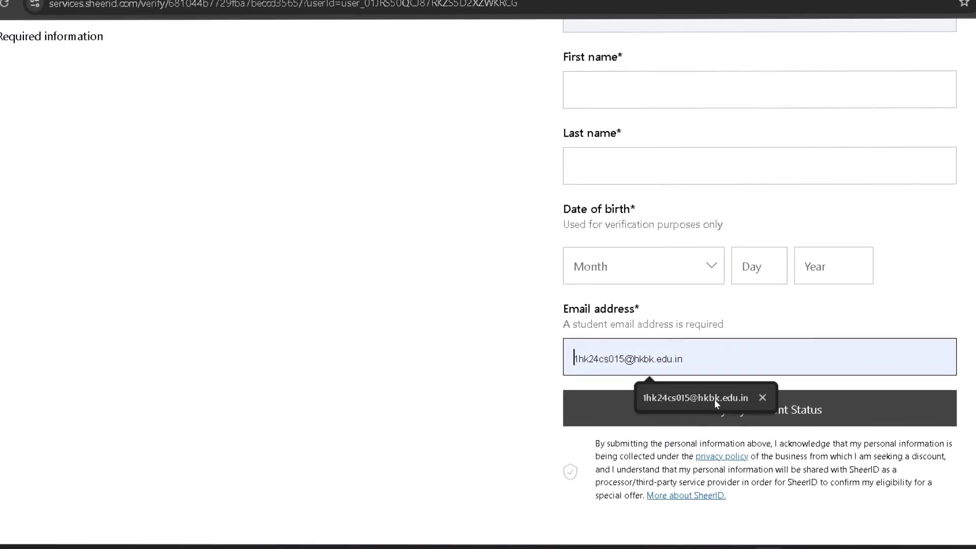
click(530, 364)
scroll(530, 364, up, 5)
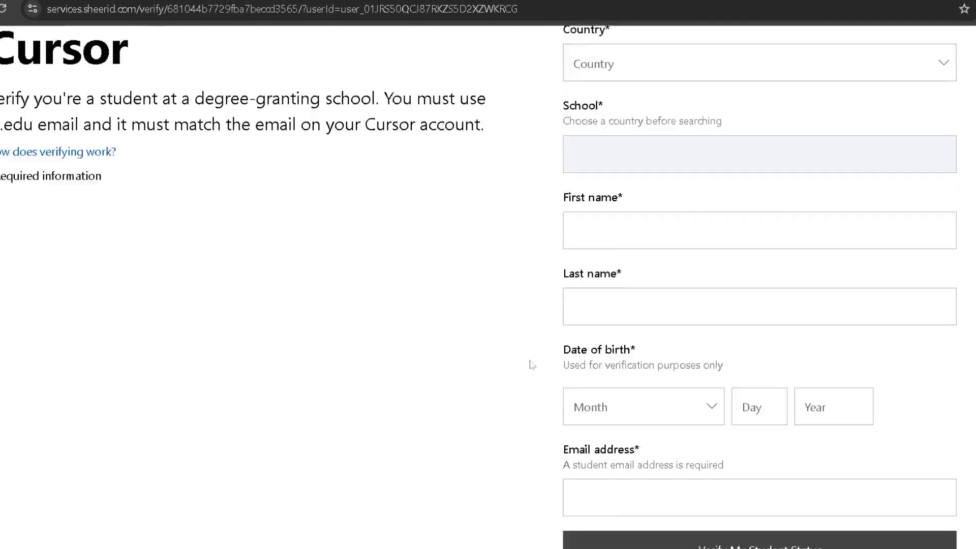
scroll(530, 363, down, 5)
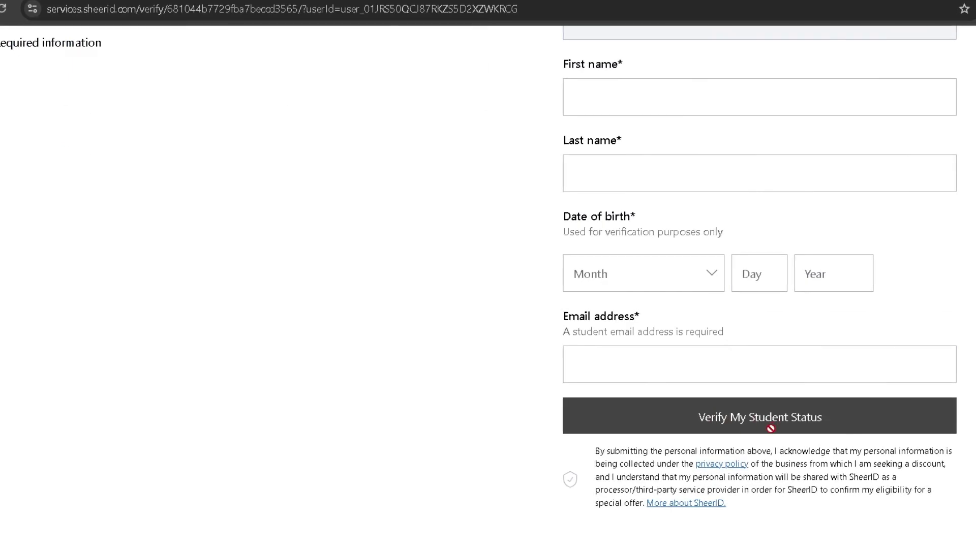
scroll(752, 421, up, 1)
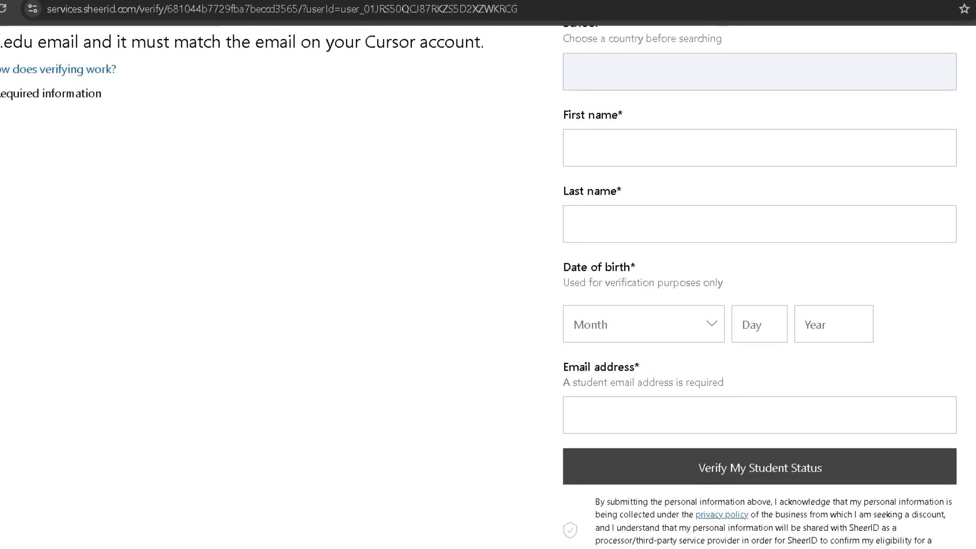
scroll(752, 425, up, 3)
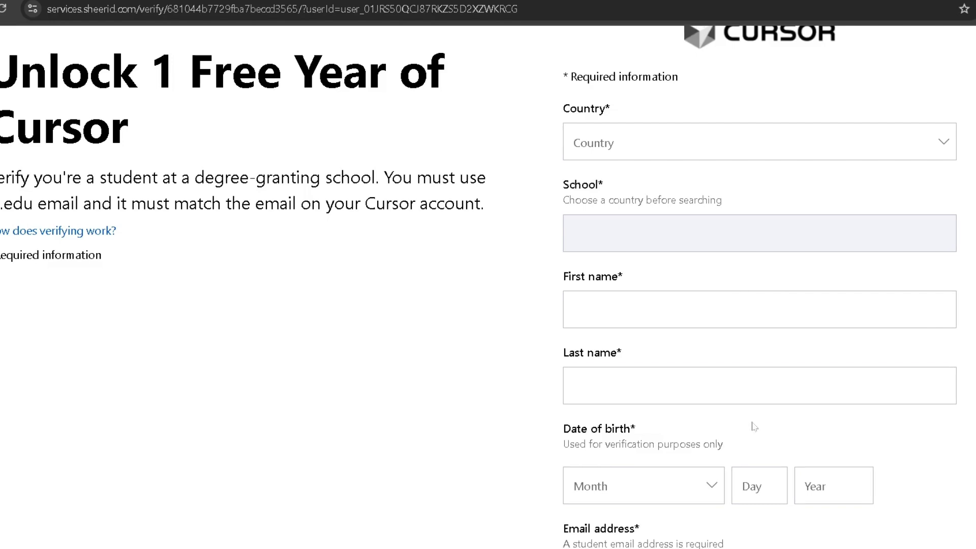
scroll(753, 426, down, 3)
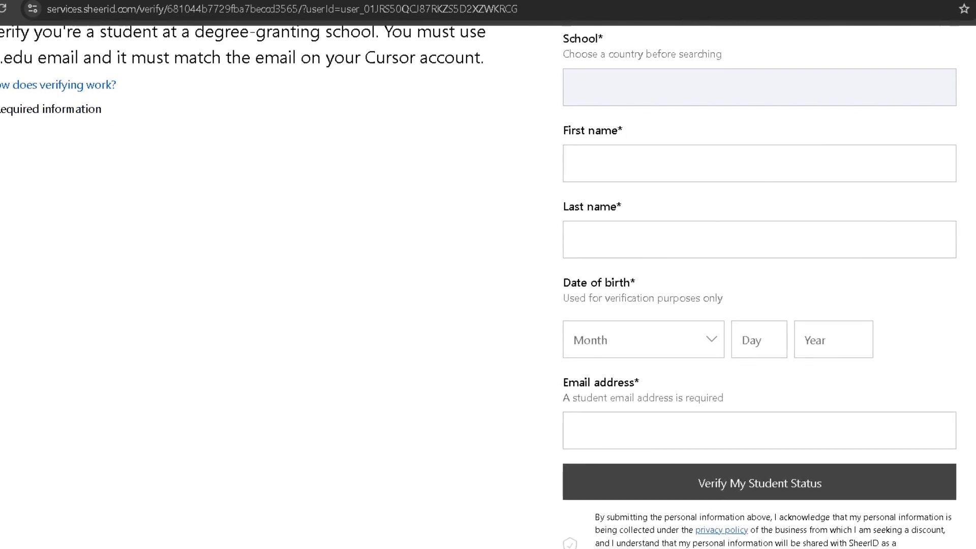
scroll(471, 394, down, 1)
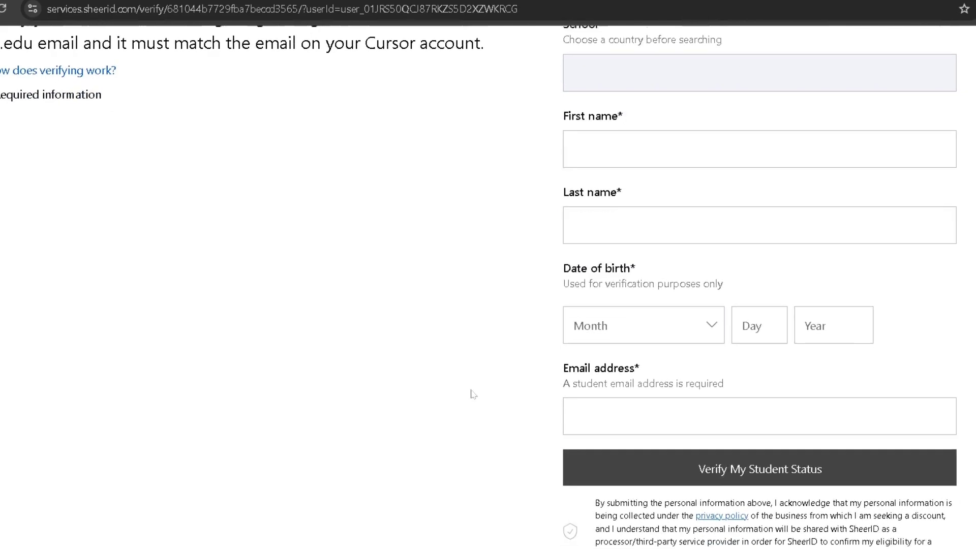
scroll(471, 395, up, 1)
scroll(478, 335, up, 4)
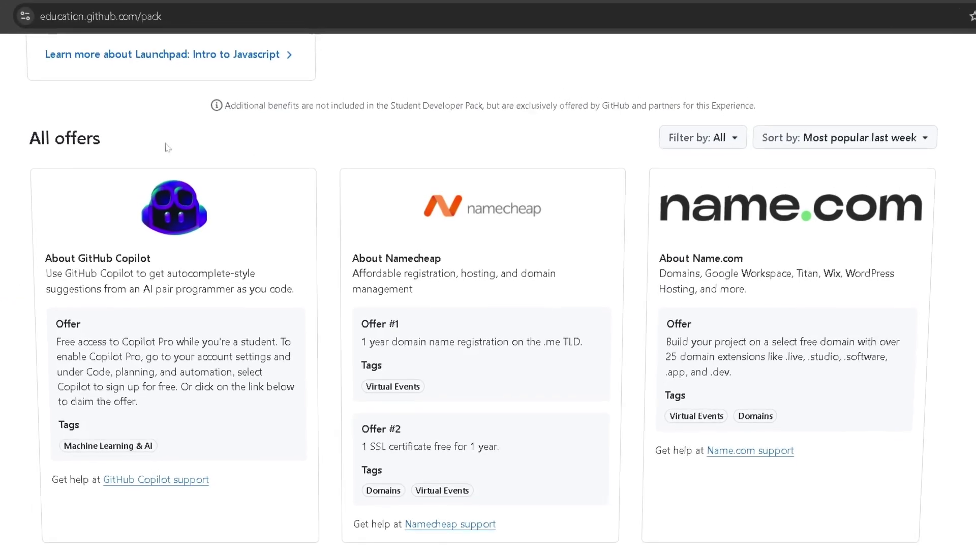
Search 'github copilot pro student' and sign up through the GitHub Student Developer Pack result
scroll(165, 147, up, 2)
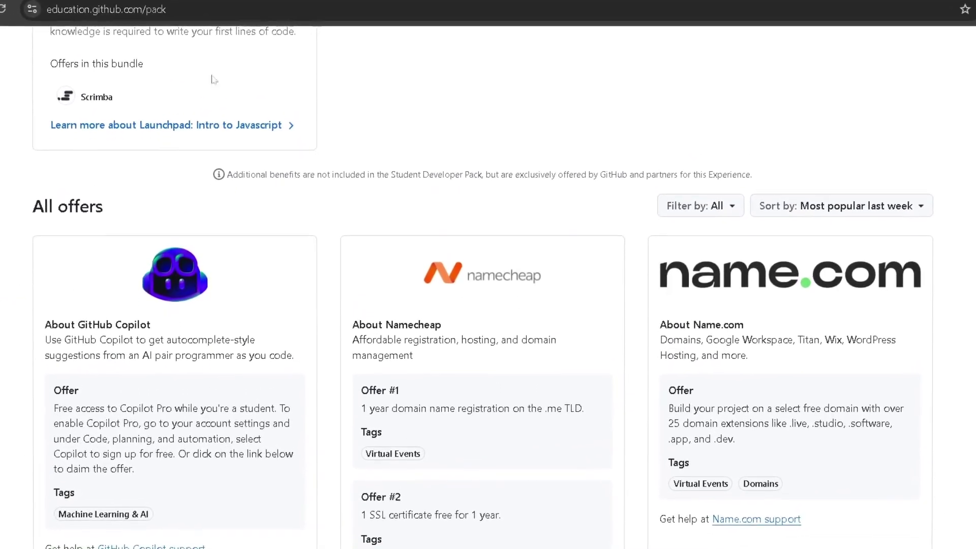
key(ctrl+t)
text(github)
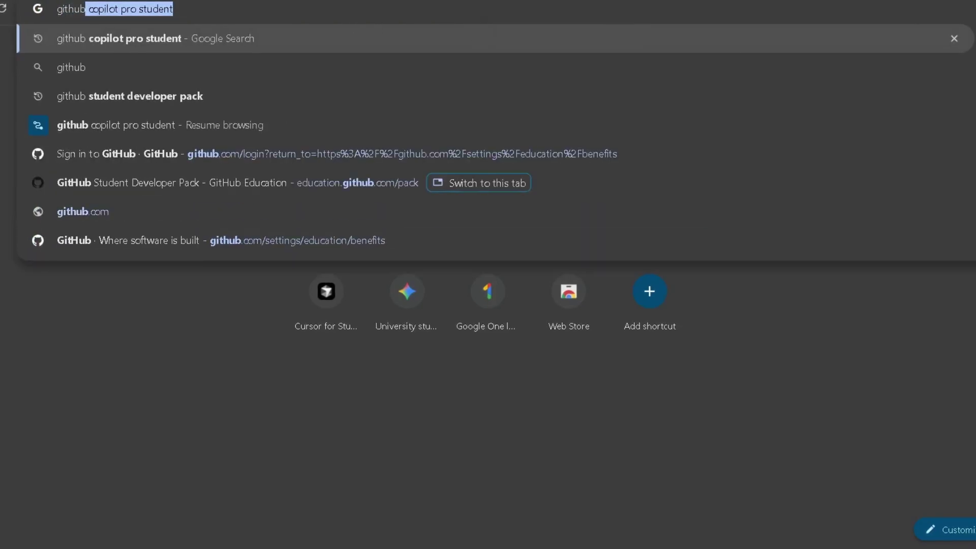
key(Return)
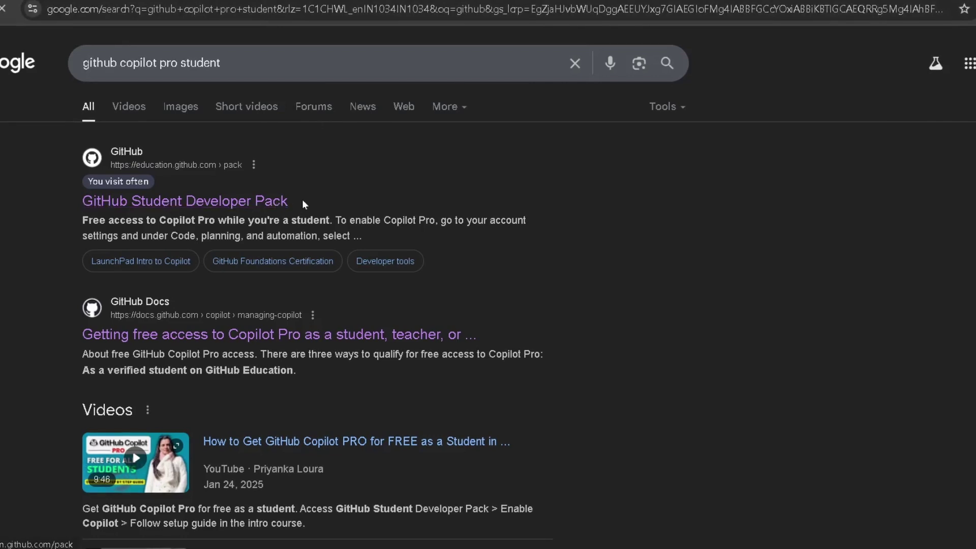
click(218, 206)
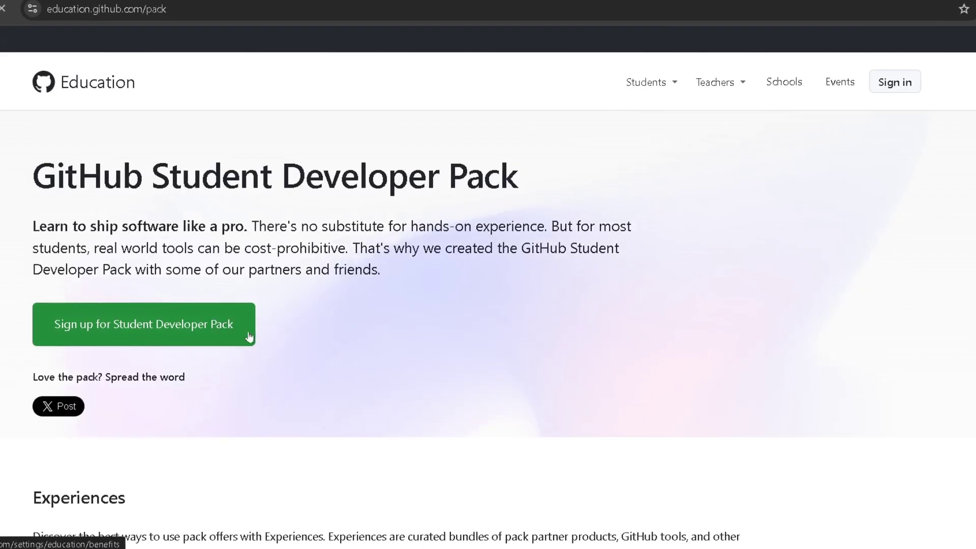
click(169, 331)
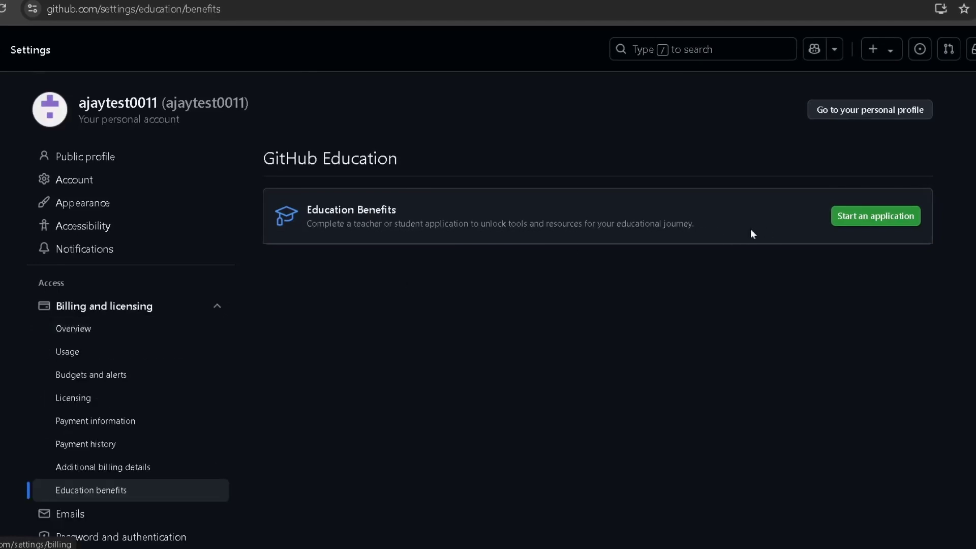
Start a Student application with HKBK College of Engineering, noting its hkbk.edu.in email requirement
click(875, 218)
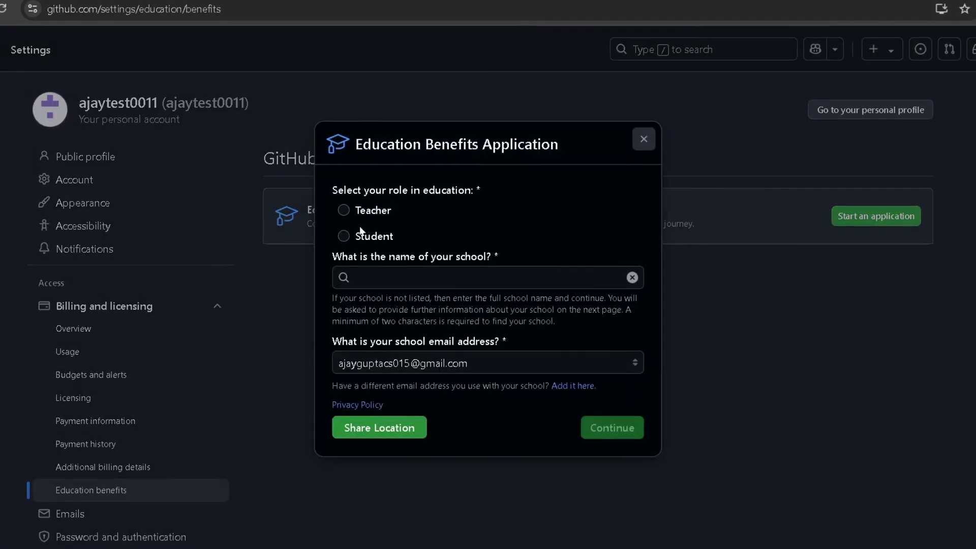
click(344, 237)
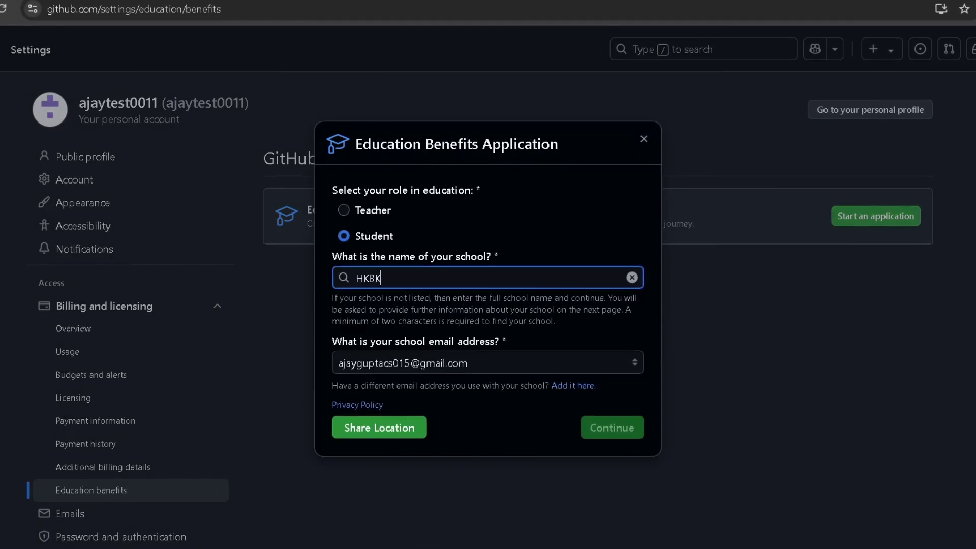
text(HKBK Colle)
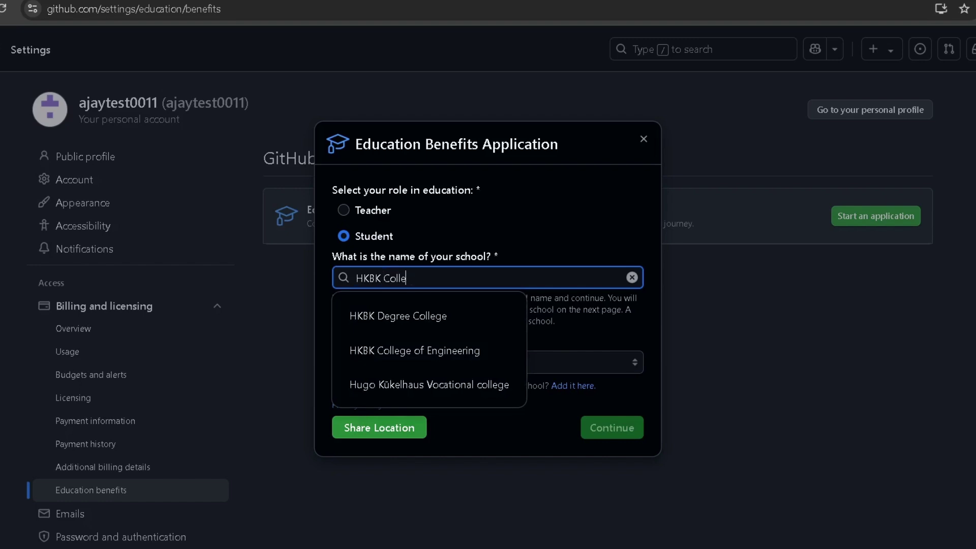
text(ge of engi)
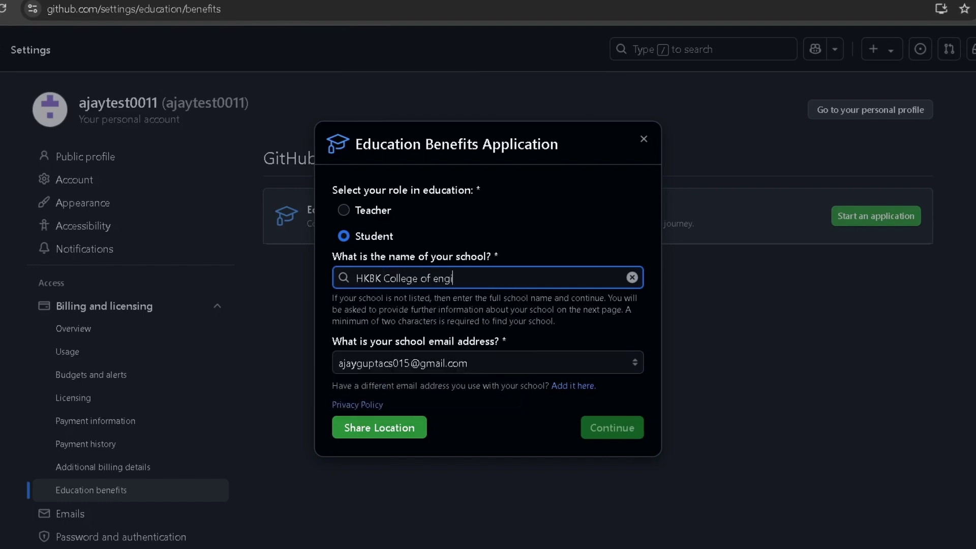
text(neer)
click(339, 316)
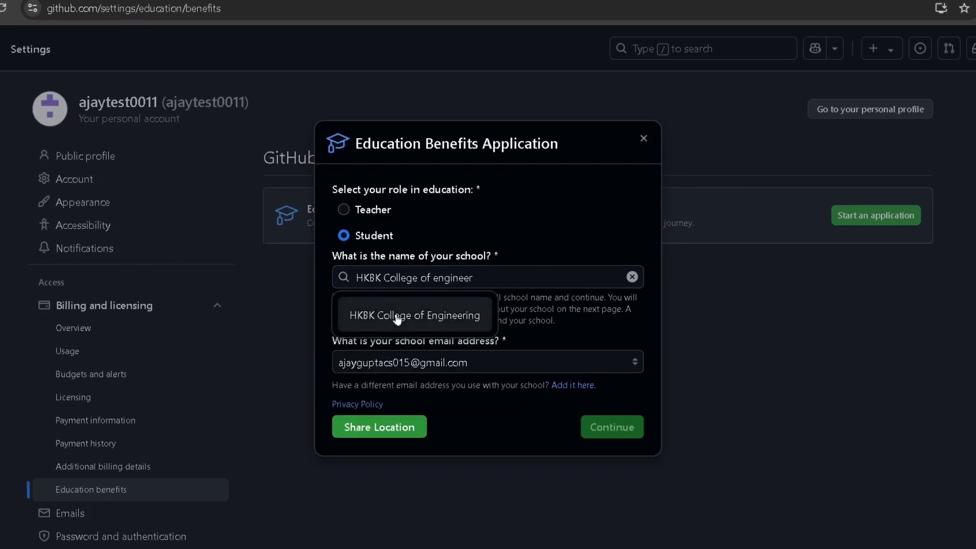
scroll(447, 328, down, 1)
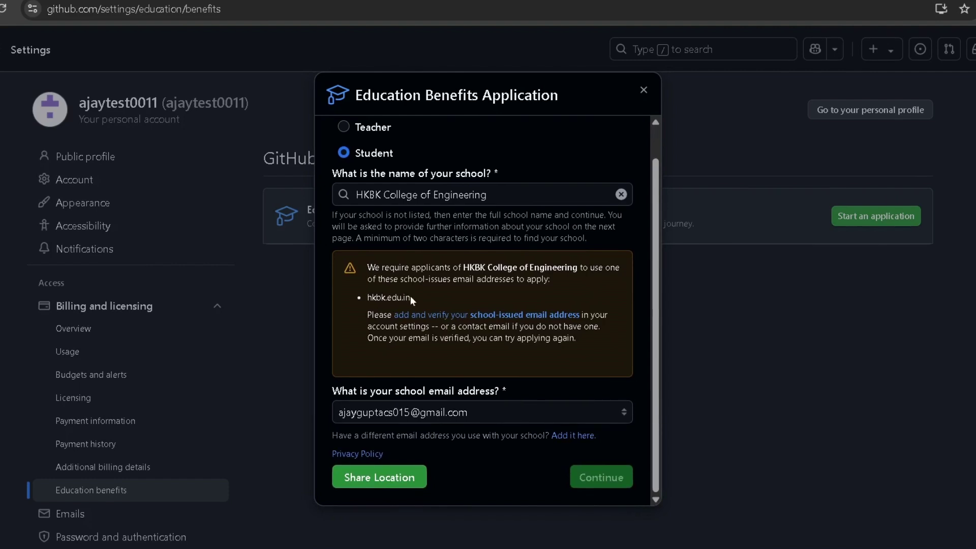
drag(410, 296, 368, 303)
click(428, 297)
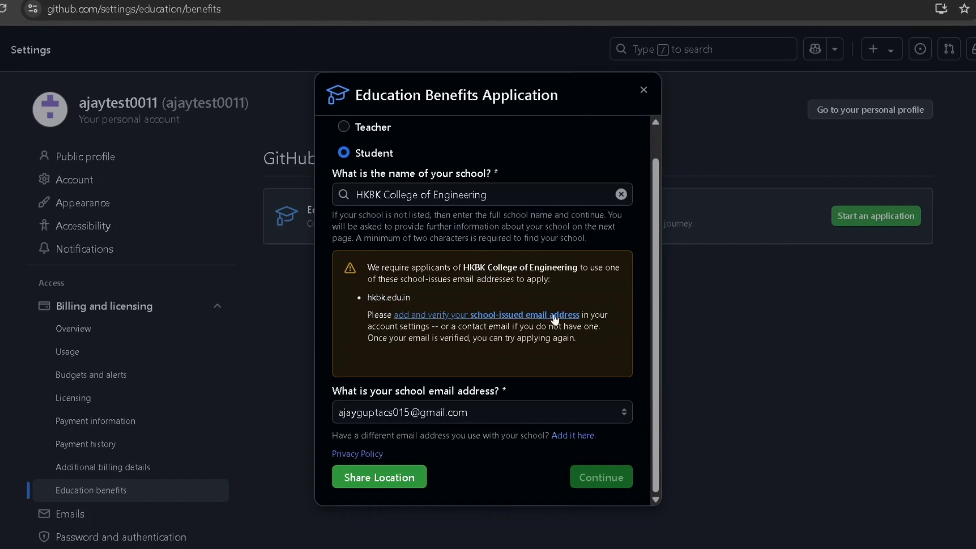
Open the Emails settings and begin typing the college email address in Add email address
click(431, 318)
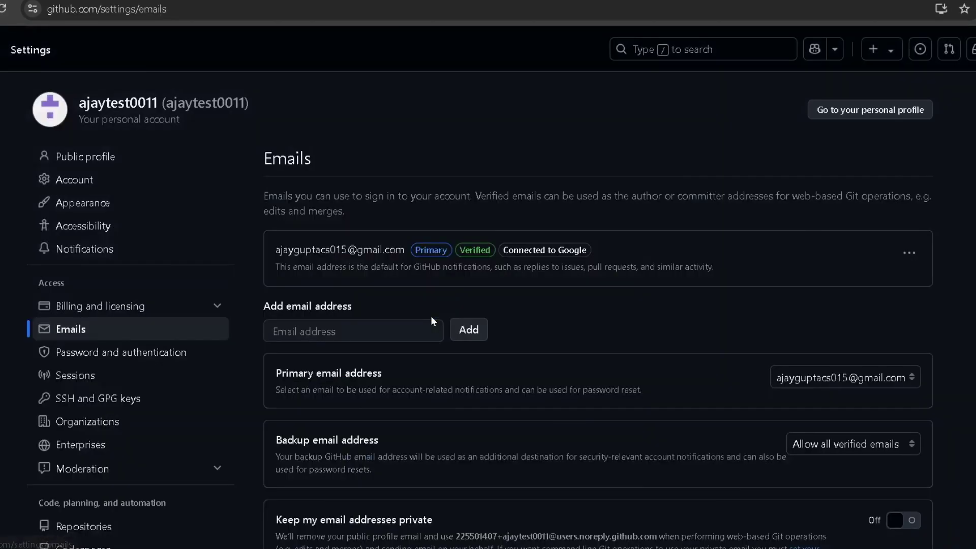
click(353, 332)
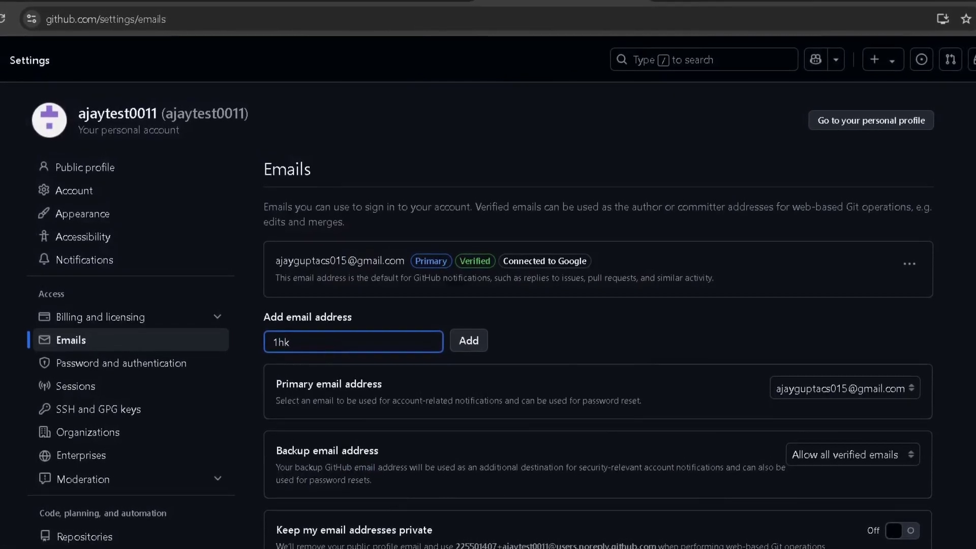
key(Return)
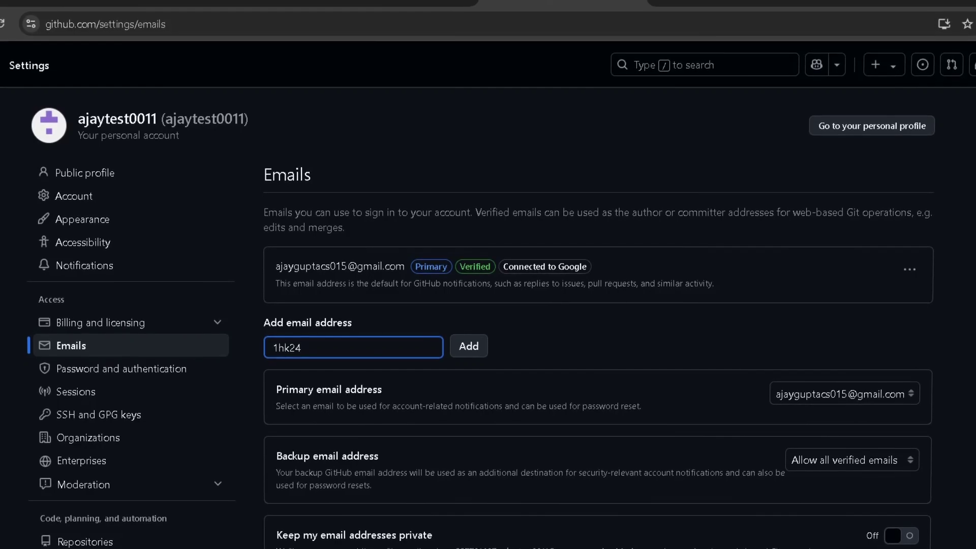
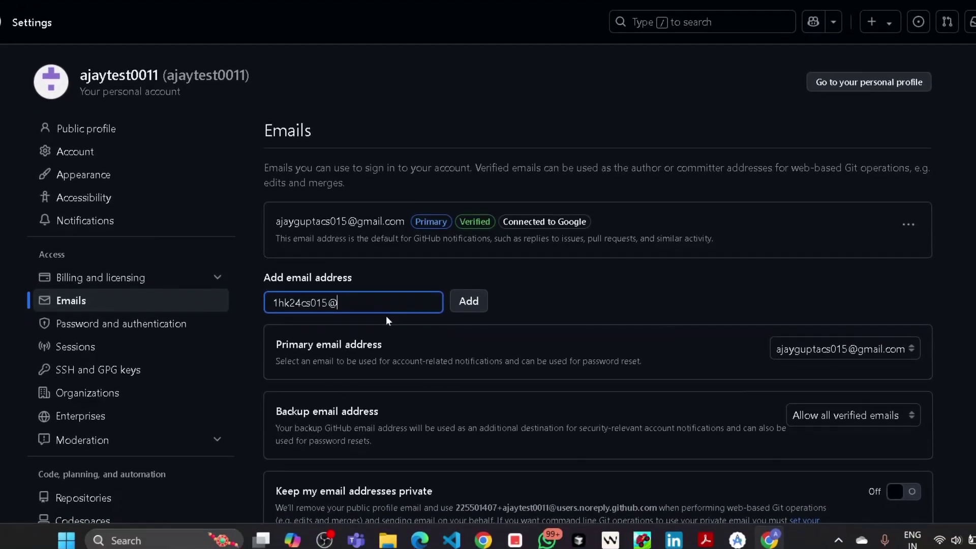
scroll(386, 325, down, 2)
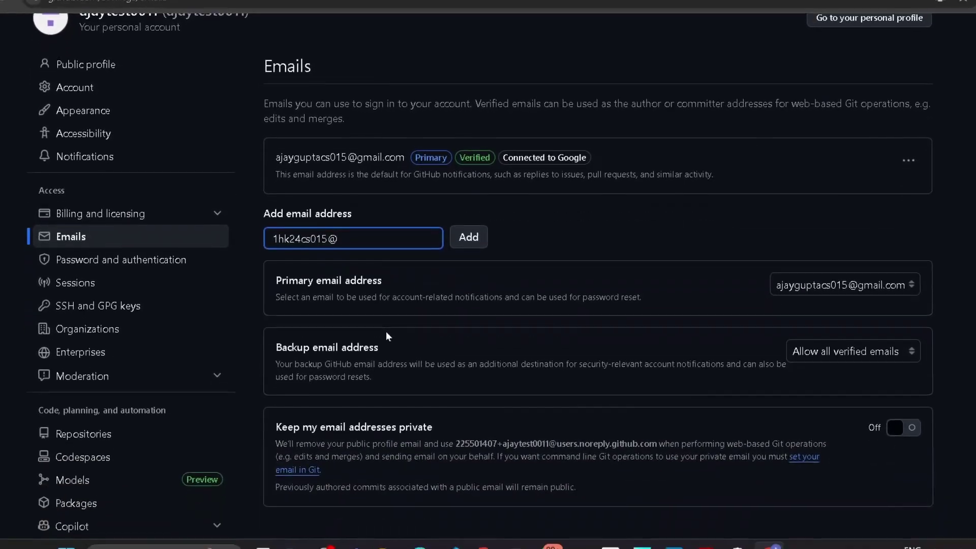
scroll(482, 336, down, 1)
scroll(482, 335, up, 3)
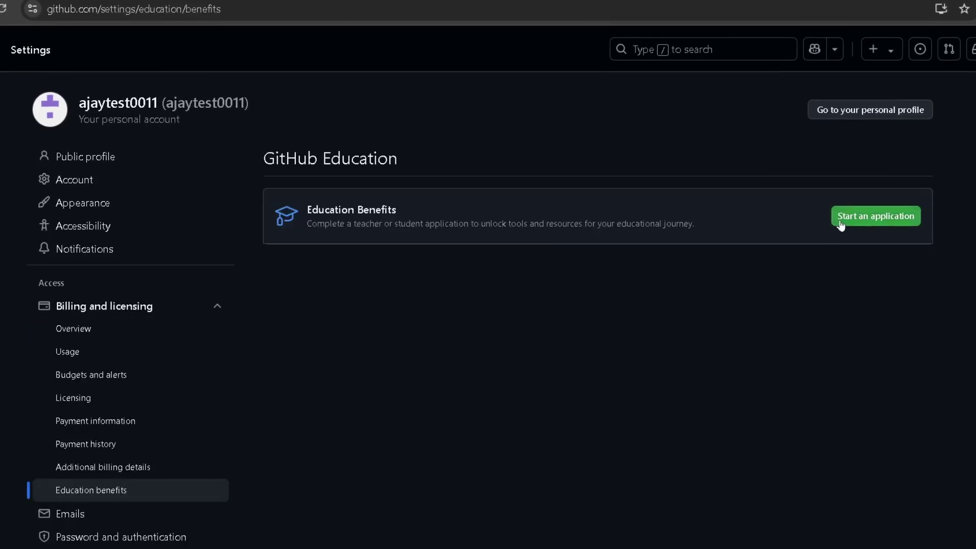
click(840, 219)
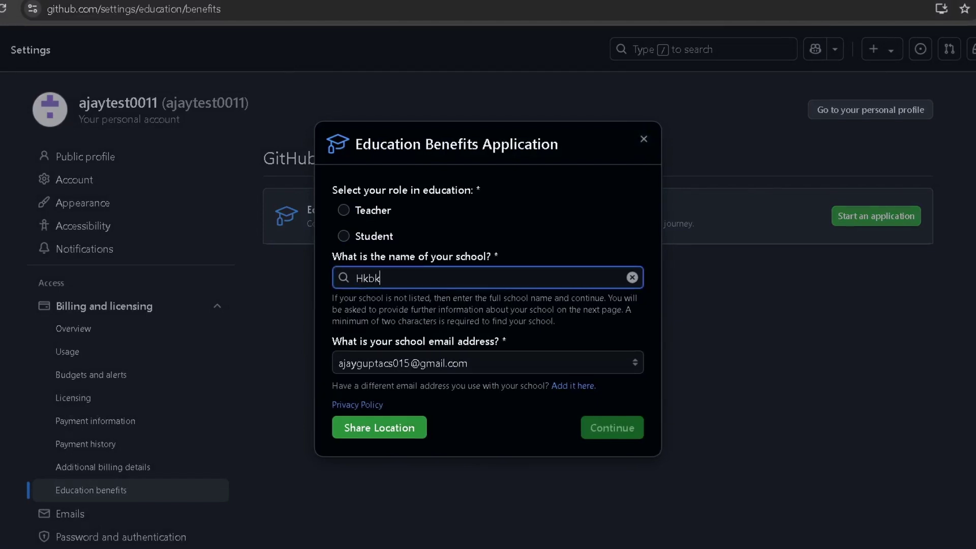
text(Hkbk college)
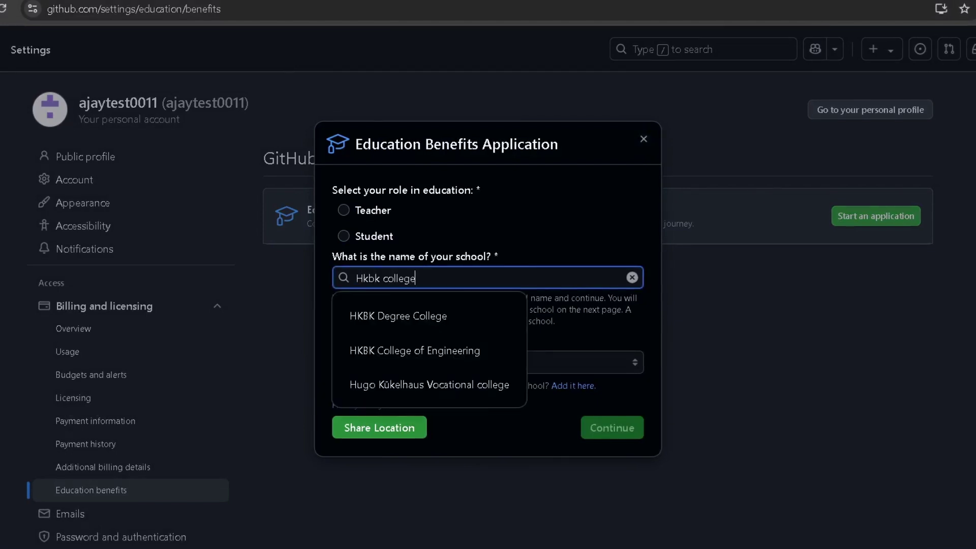
click(427, 351)
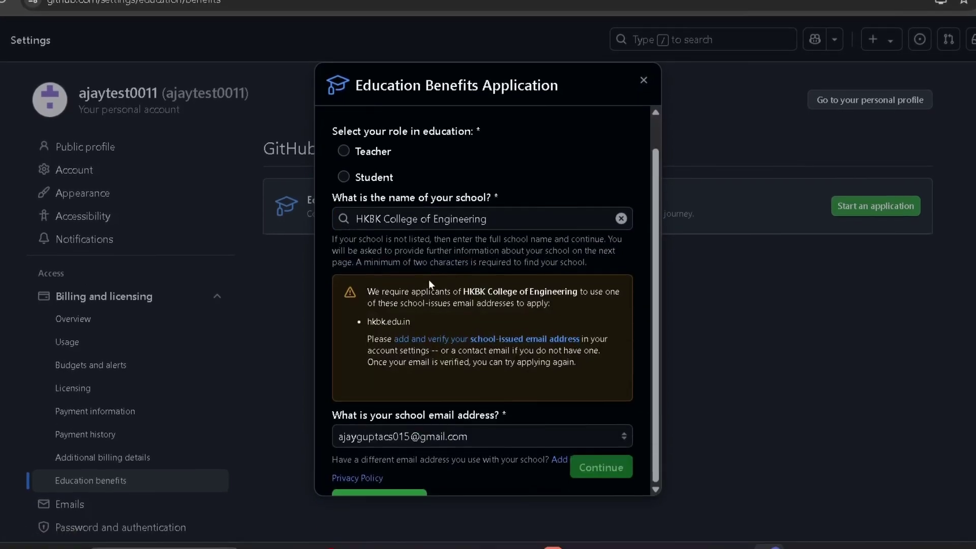
scroll(428, 284, down, 1)
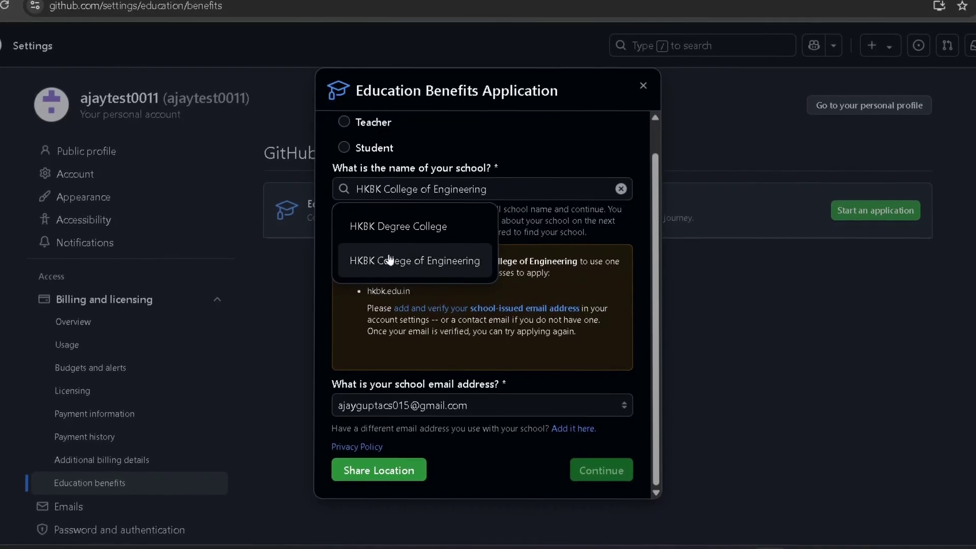
click(525, 456)
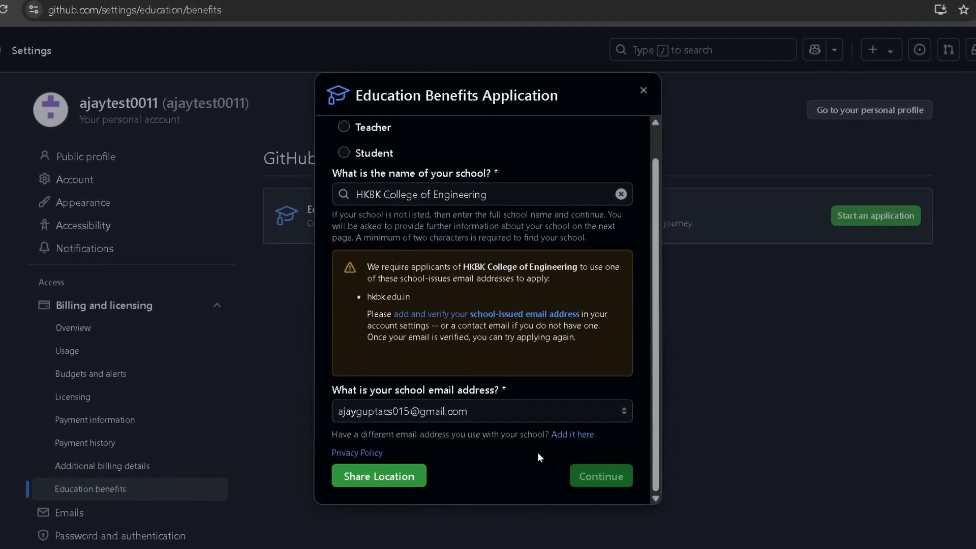
scroll(502, 407, up, 1)
scroll(501, 404, down, 1)
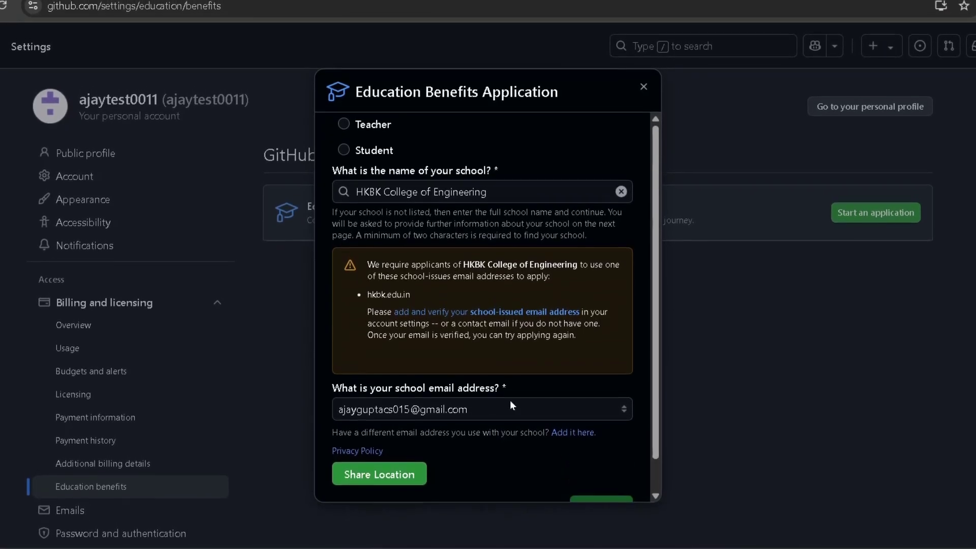
scroll(510, 405, up, 1)
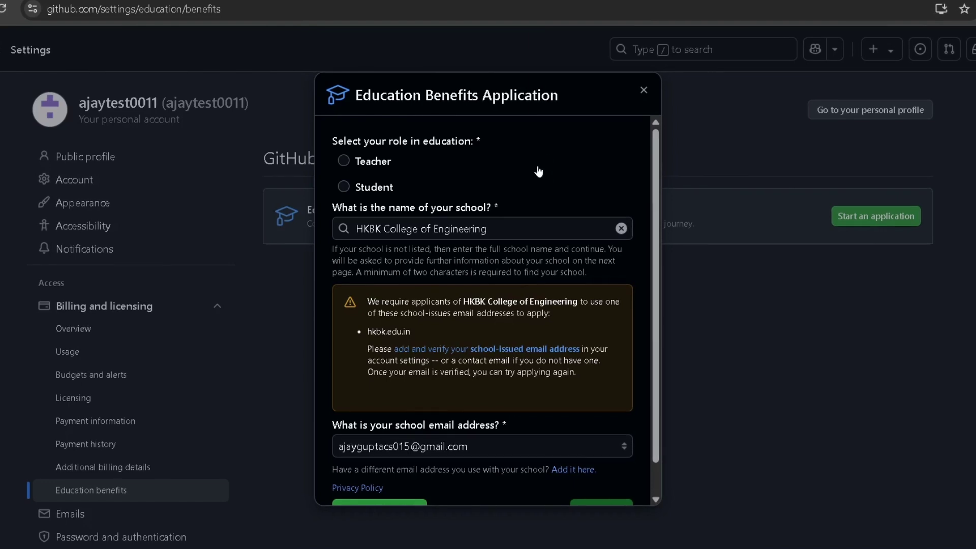
click(643, 90)
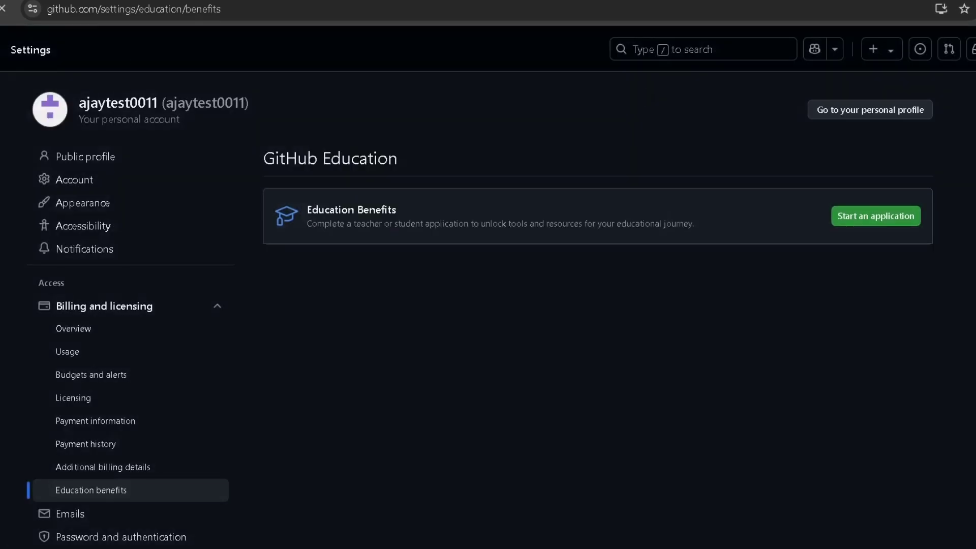
Scroll down to All offers and highlight the GitHub Copilot offer description
scroll(252, 216, down, 2)
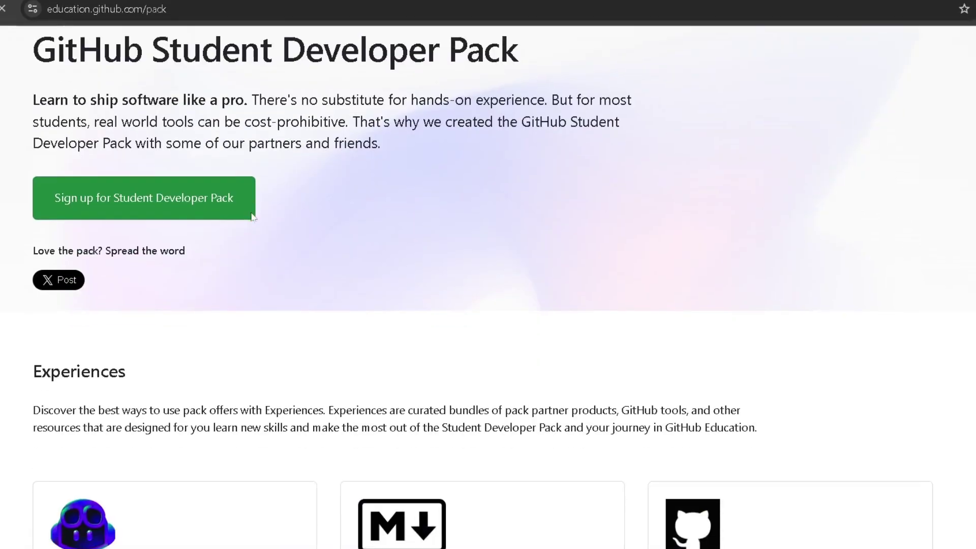
scroll(252, 216, down, 20)
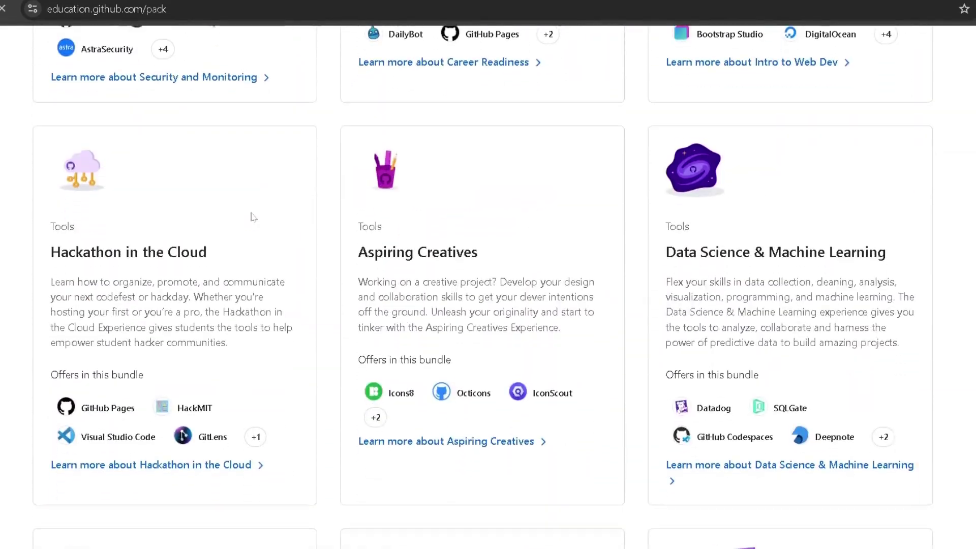
scroll(253, 216, up, 20)
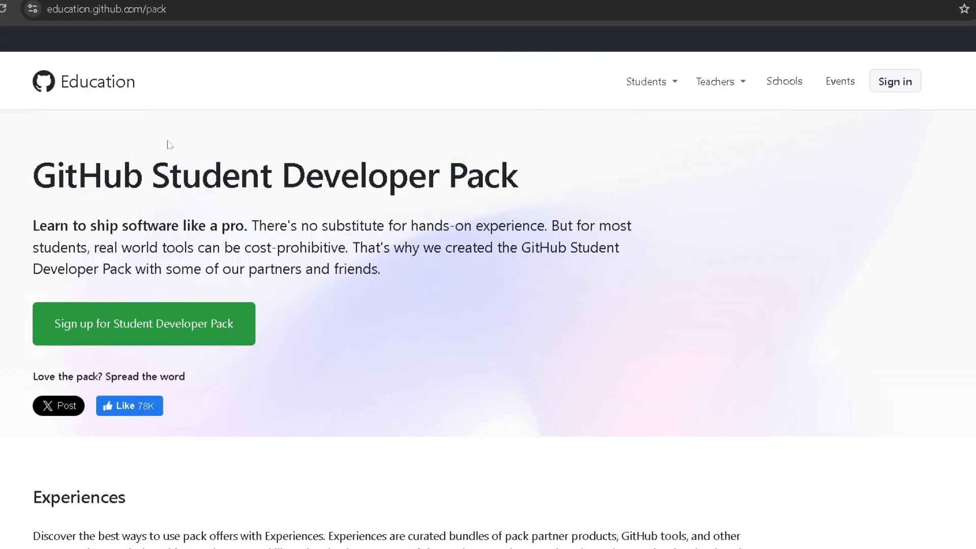
scroll(270, 316, down, 15)
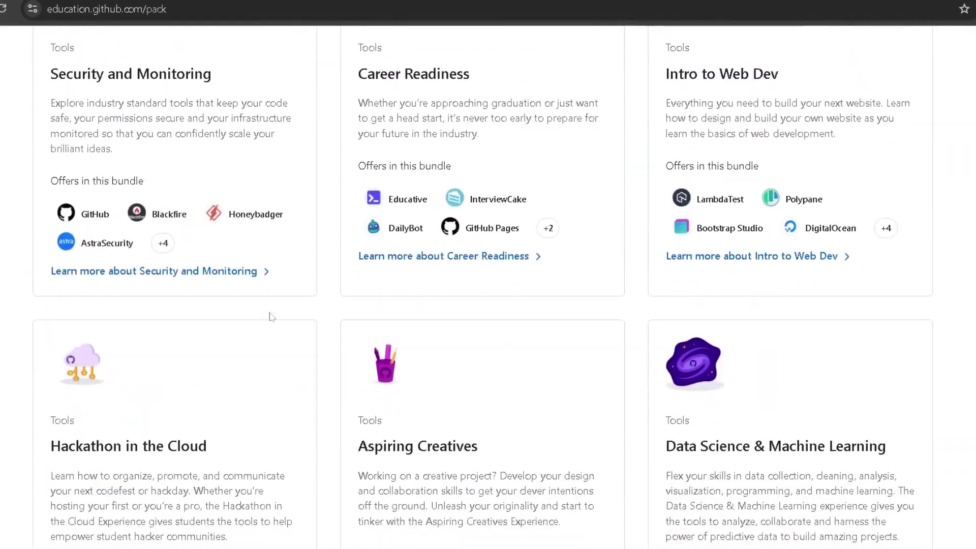
scroll(270, 316, down, 18)
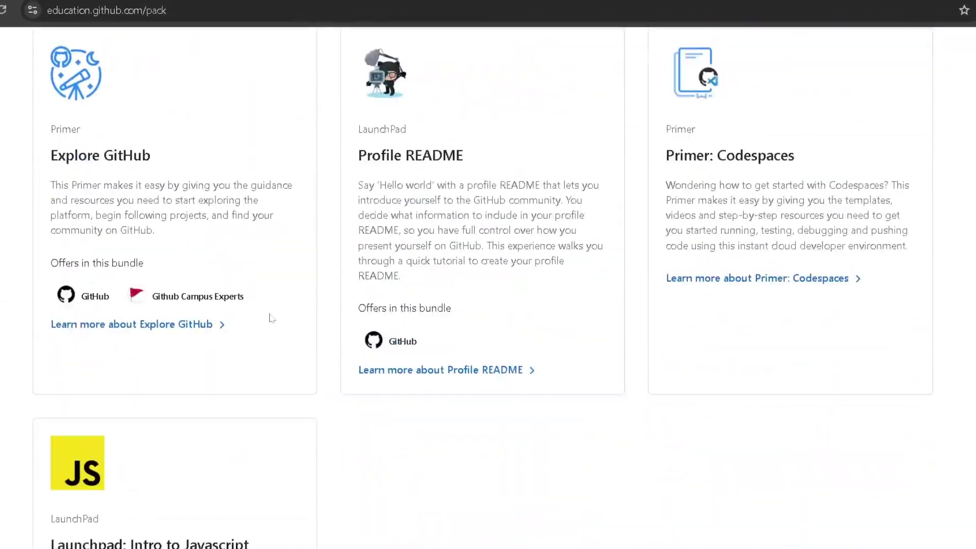
scroll(271, 318, down, 14)
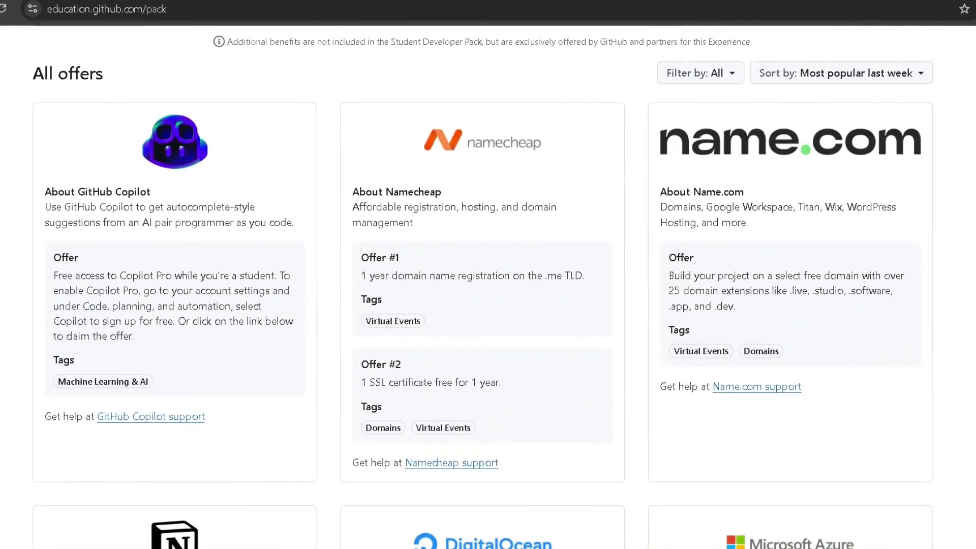
drag(78, 192, 159, 321)
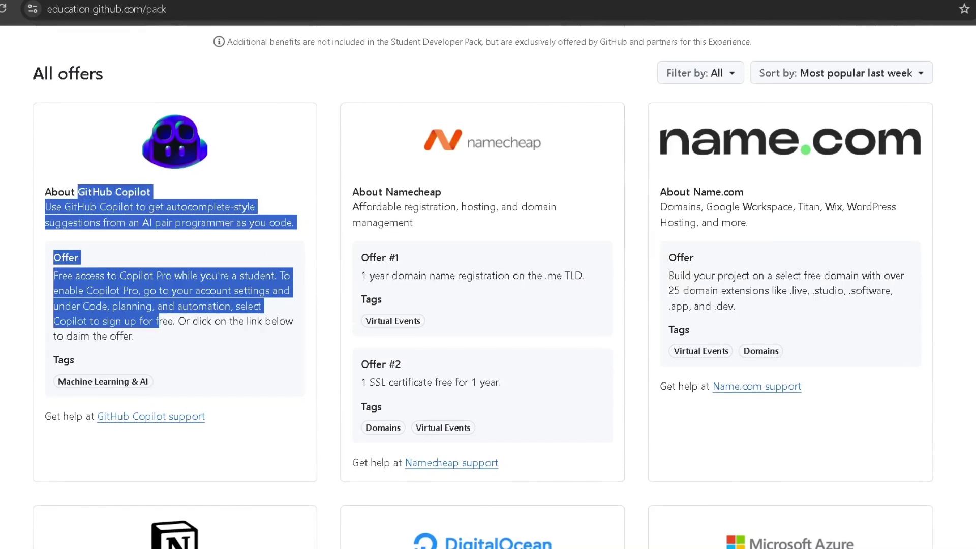
click(159, 321)
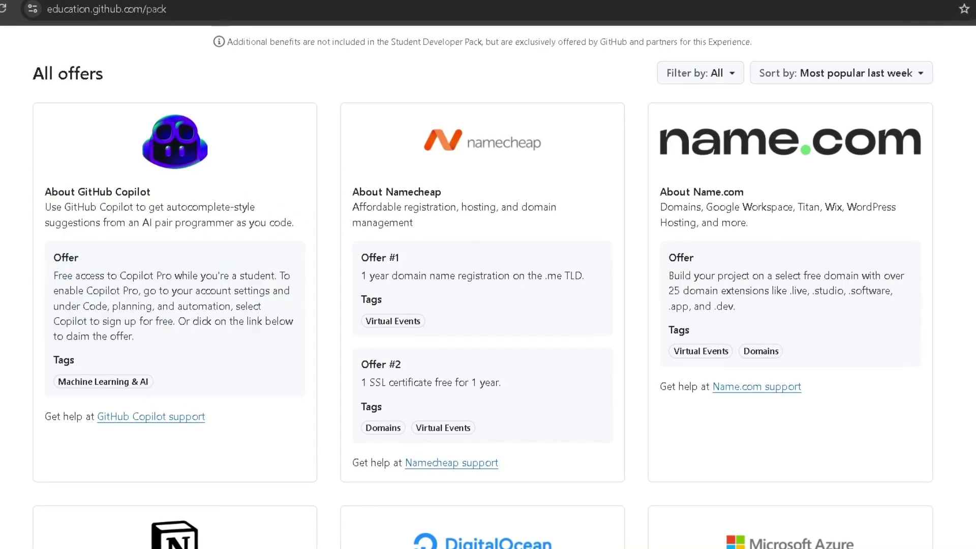
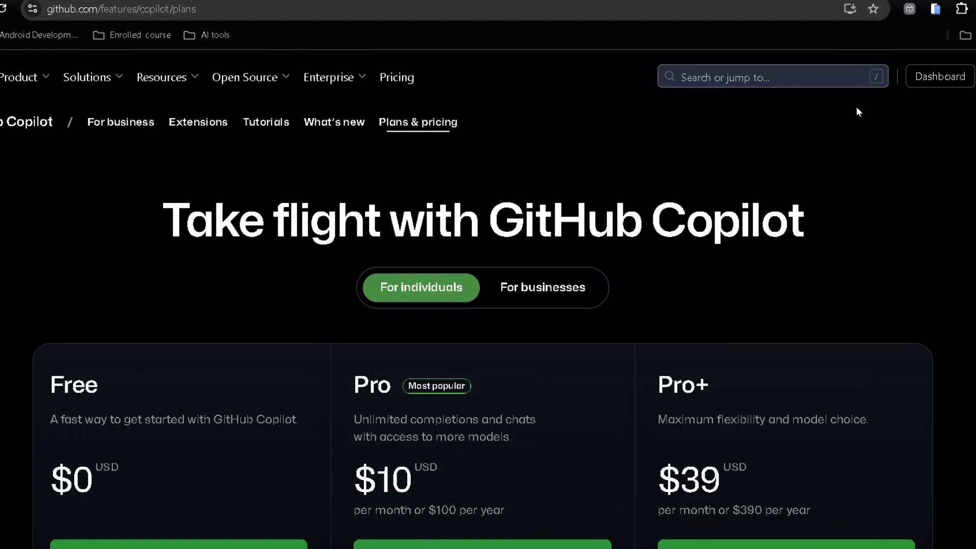
Confirm on the account's Copilot settings page that Copilot Pro is active
click(974, 76)
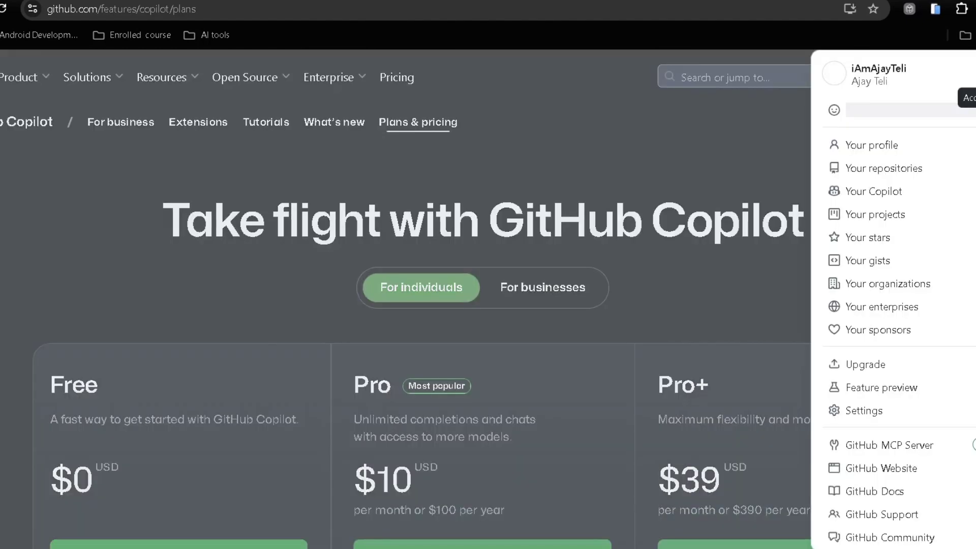
scroll(938, 302, down, 1)
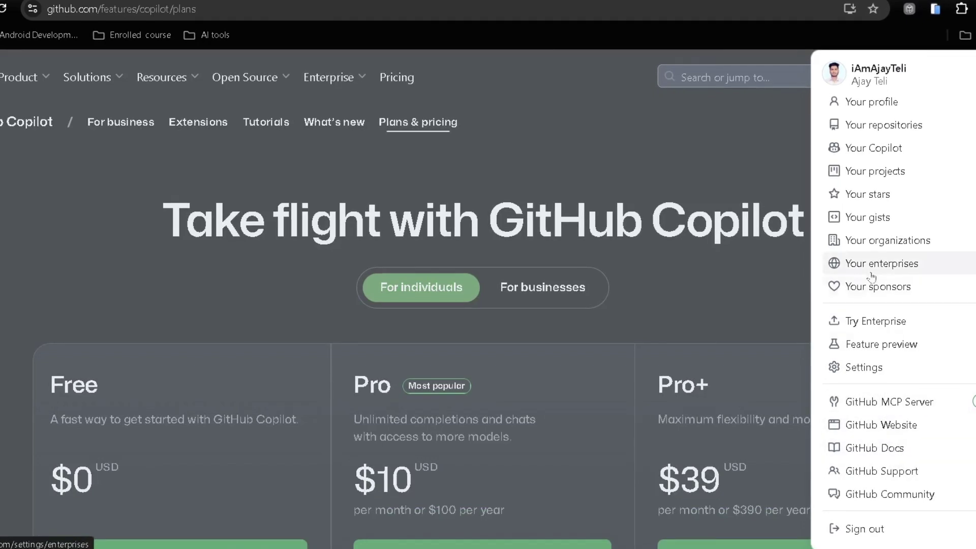
scroll(870, 264, up, 1)
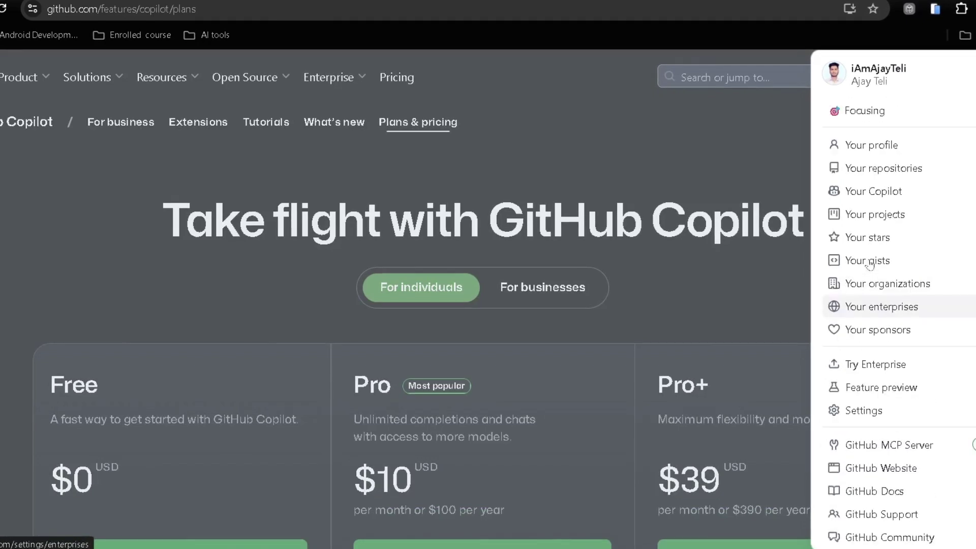
click(862, 195)
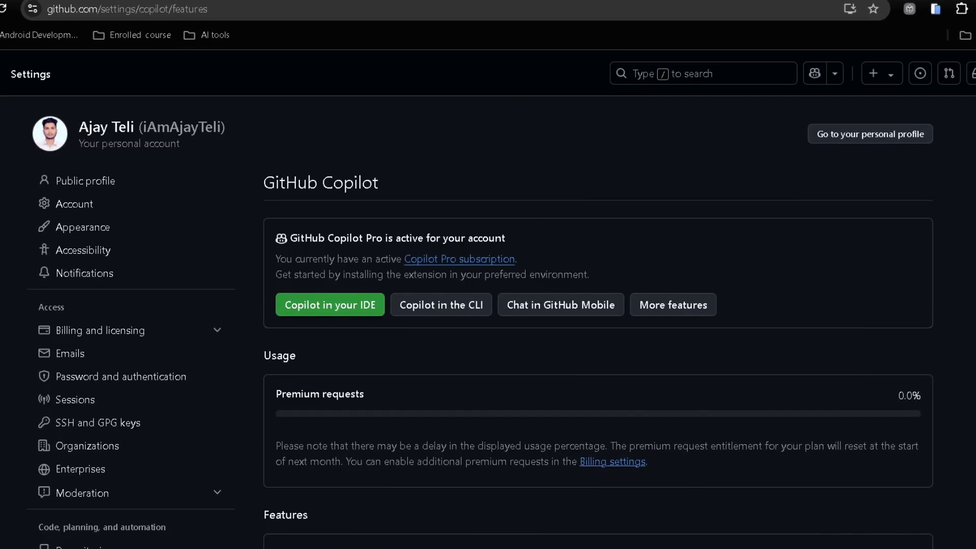
drag(275, 258, 526, 262)
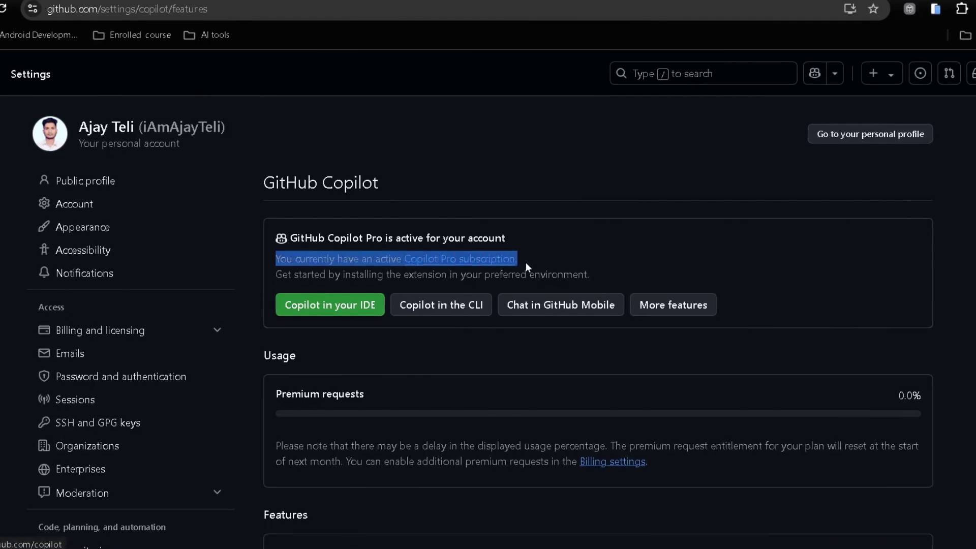
click(526, 262)
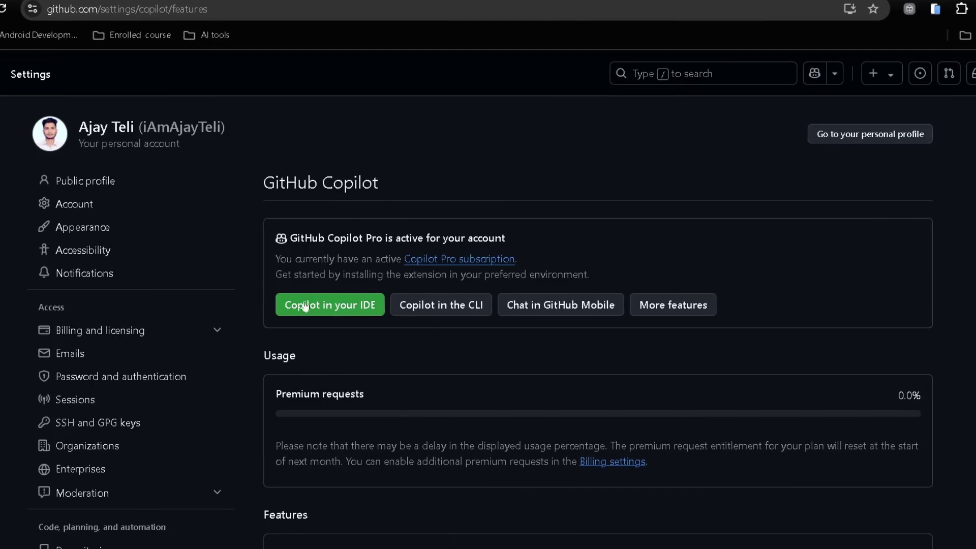
Read the guide for using Copilot in an IDE, then switch to Visual Studio Code
click(340, 305)
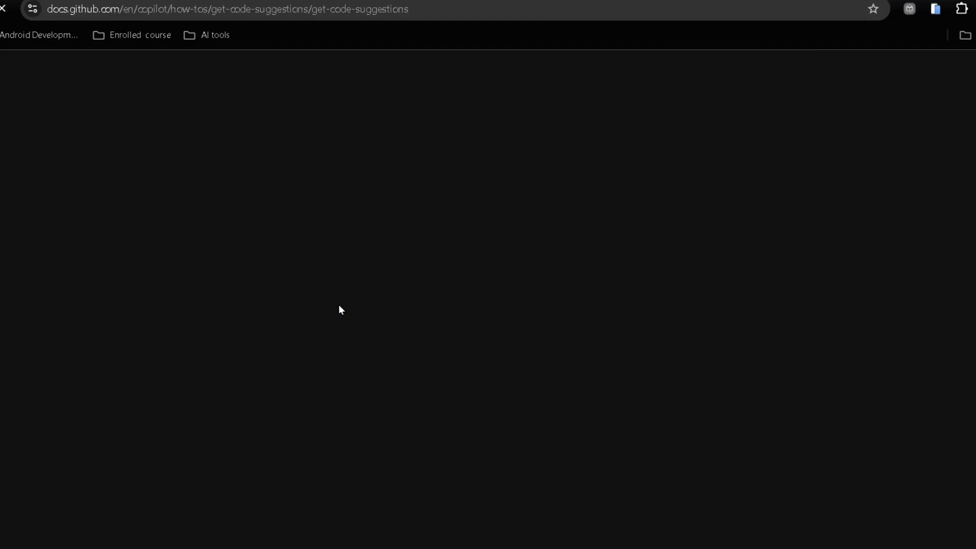
scroll(488, 384, down, 5)
scroll(488, 383, down, 15)
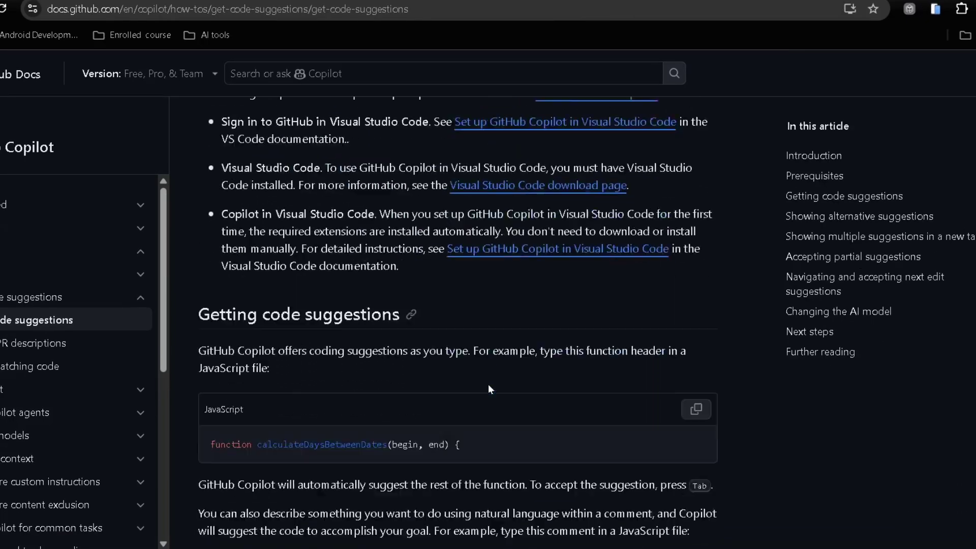
scroll(488, 383, down, 6)
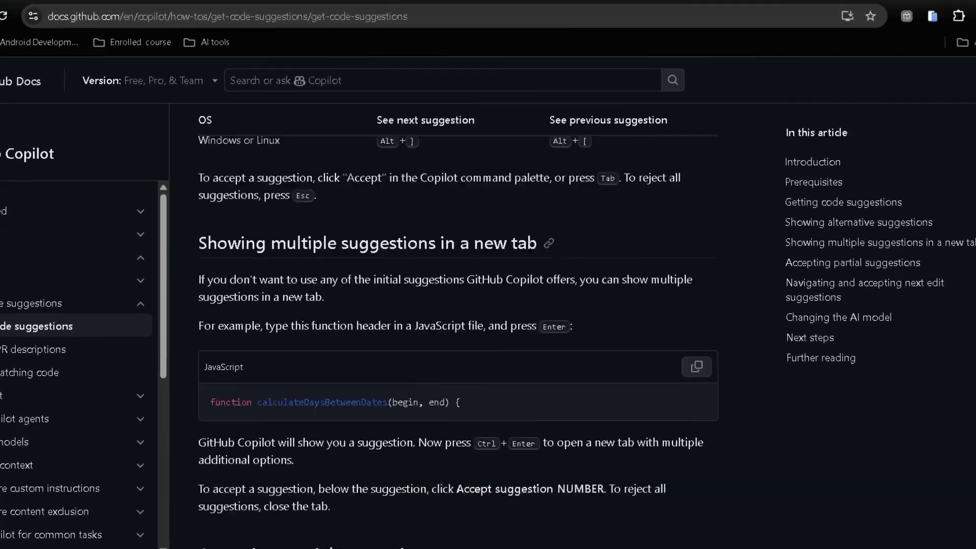
scroll(487, 383, up, 15)
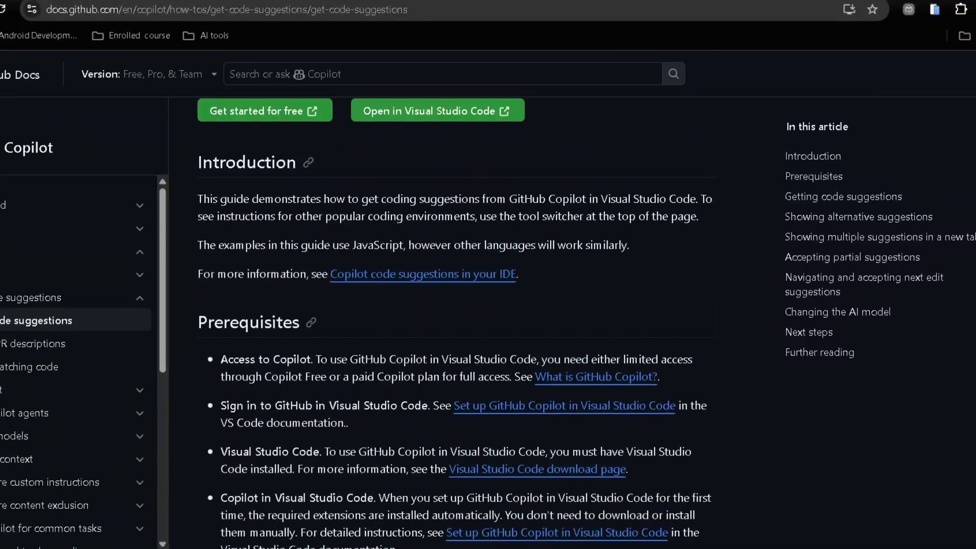
key(alt+Tab)
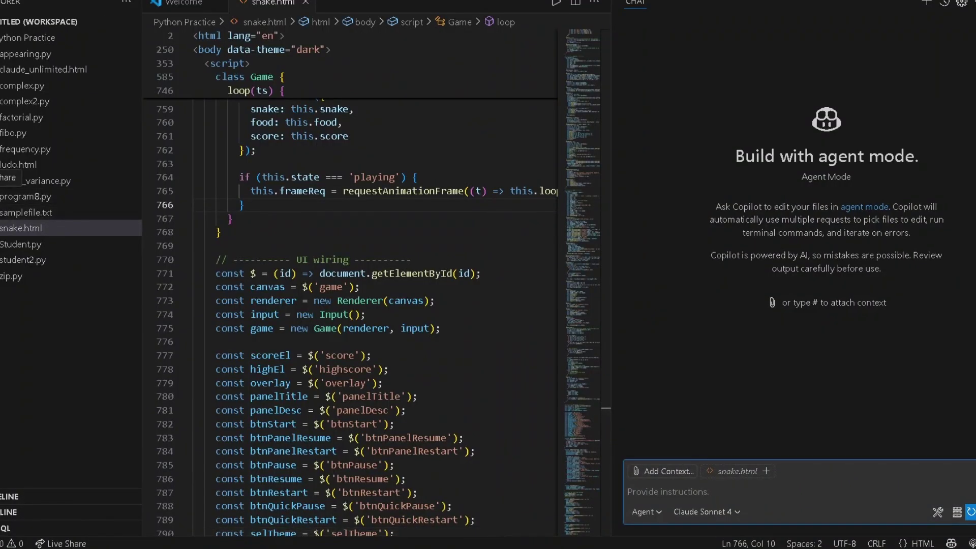
Show the installed extensions list and dismiss the account menus
key(ctrl+shift+x)
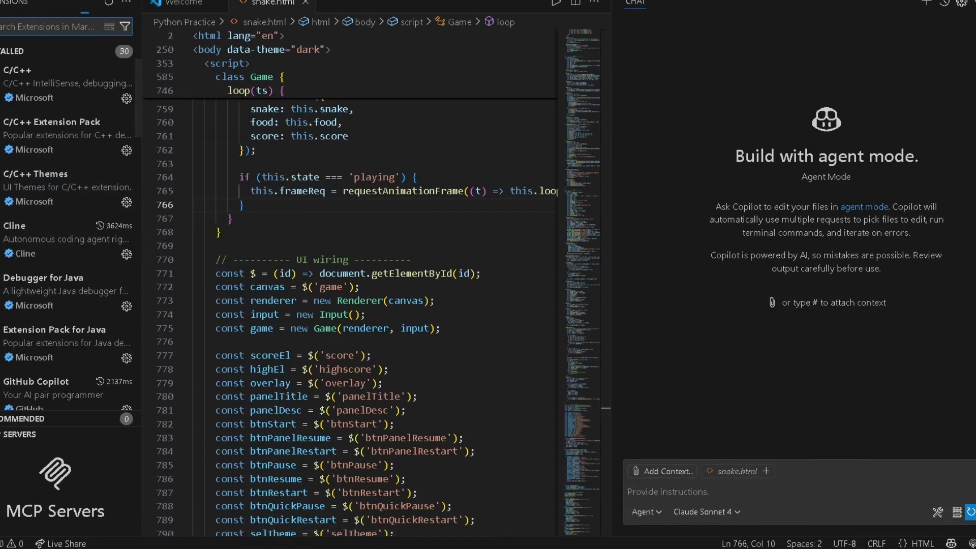
mouse_move(78, 103)
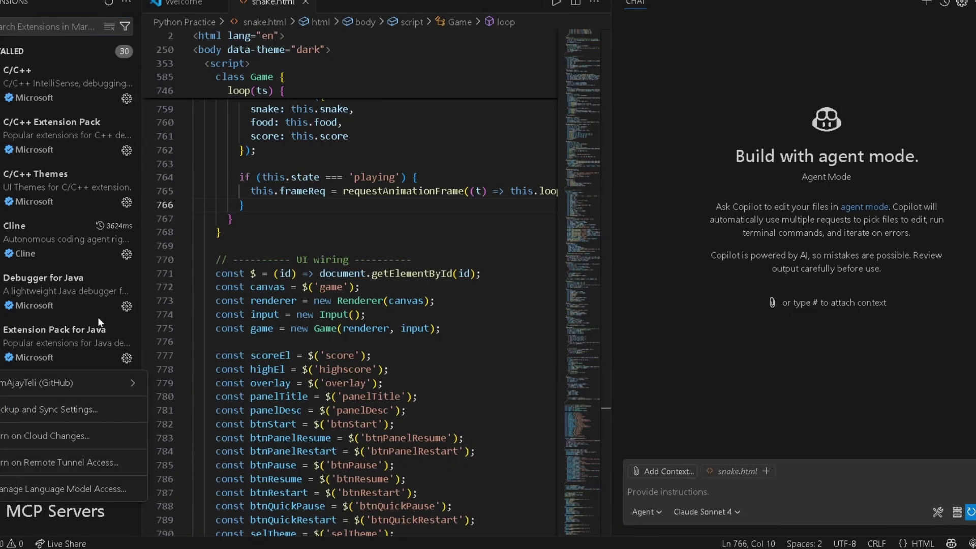
mouse_move(76, 383)
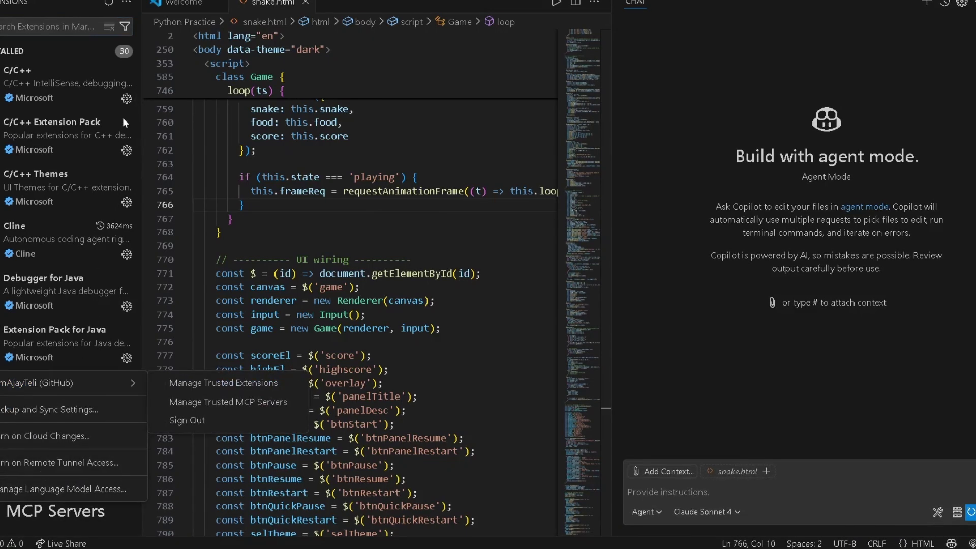
key(Escape)
key(Escape)
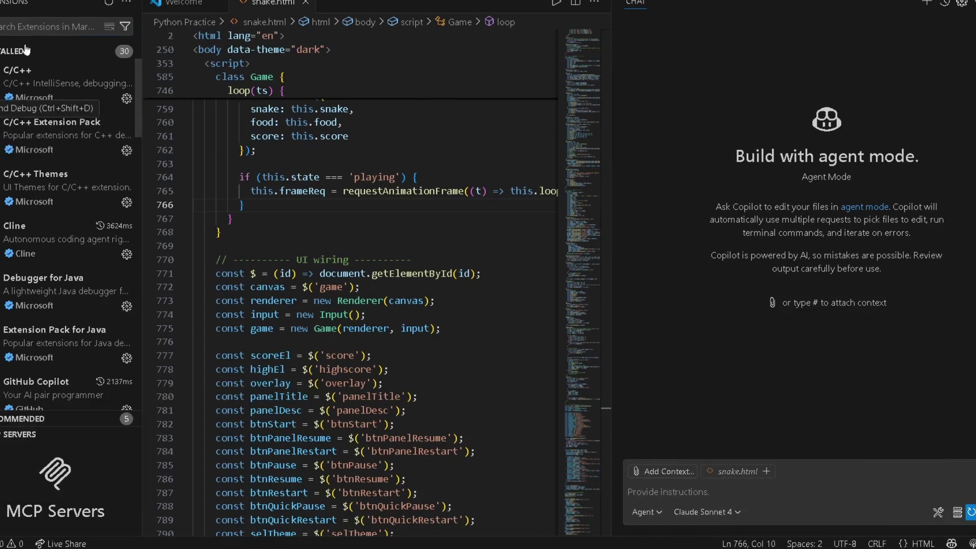
Search 'copilot' and view the GitHub Copilot and Copilot Chat details, then show Explorer
key(ctrl+shift+x)
text(l)
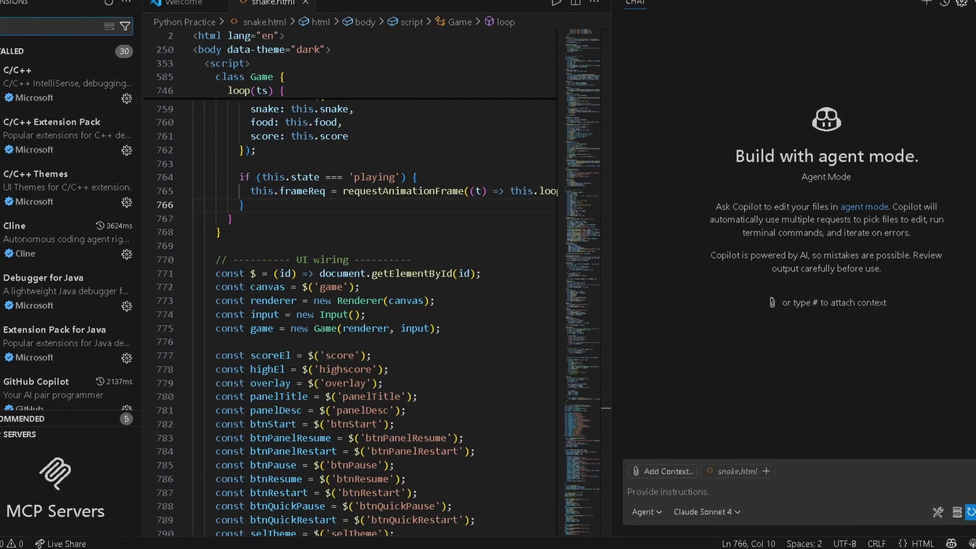
text(p)
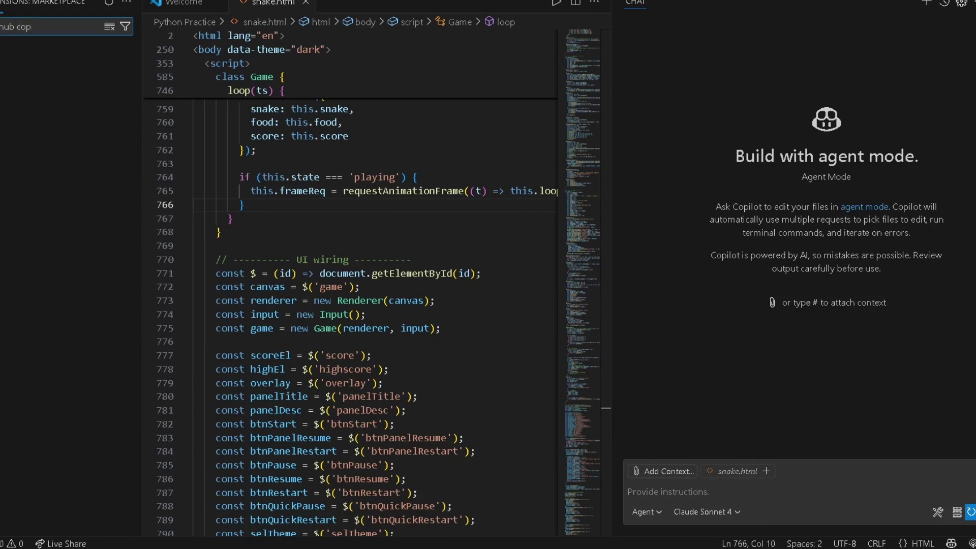
text(ilot)
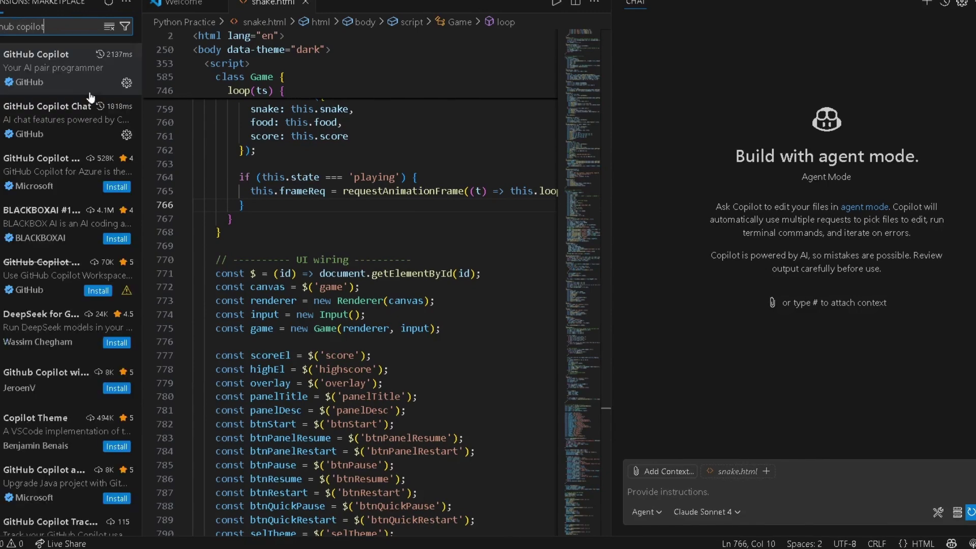
click(79, 76)
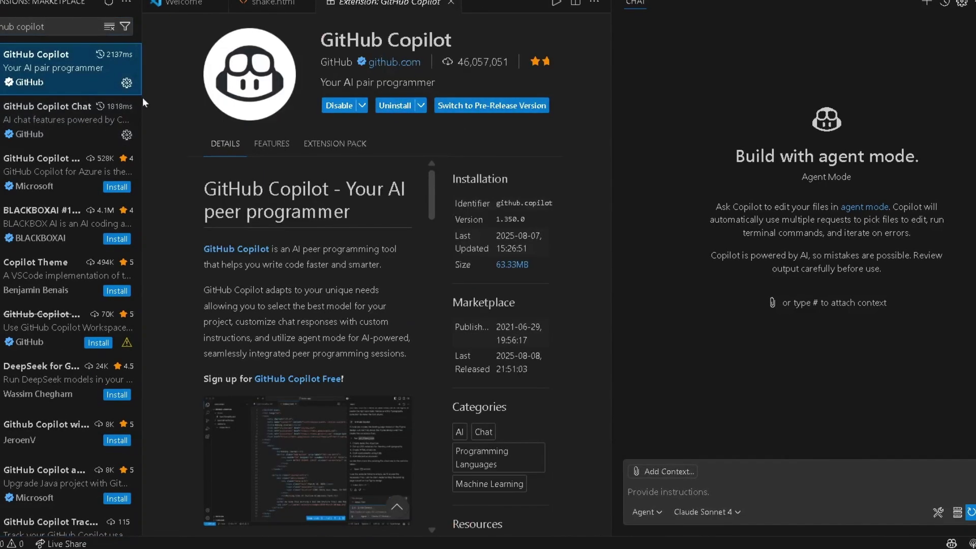
click(82, 106)
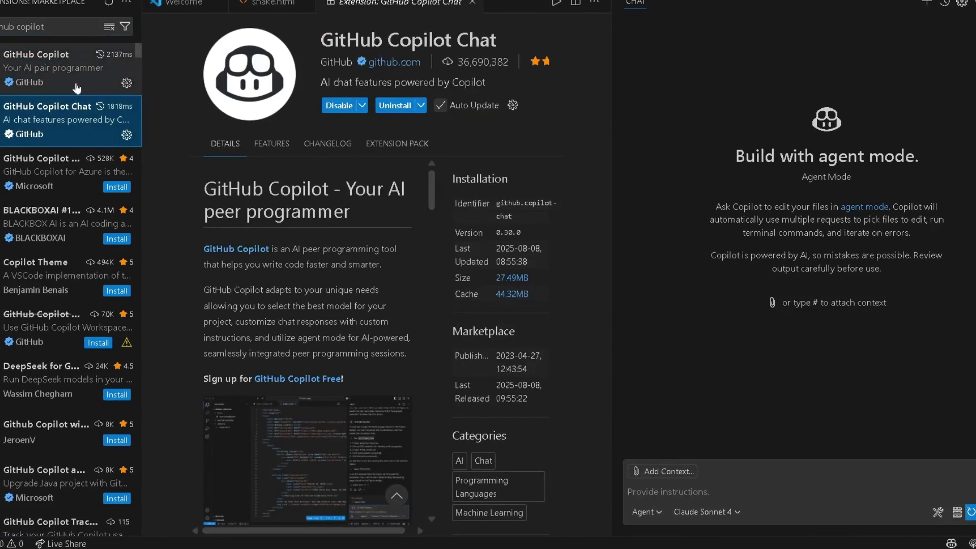
click(65, 77)
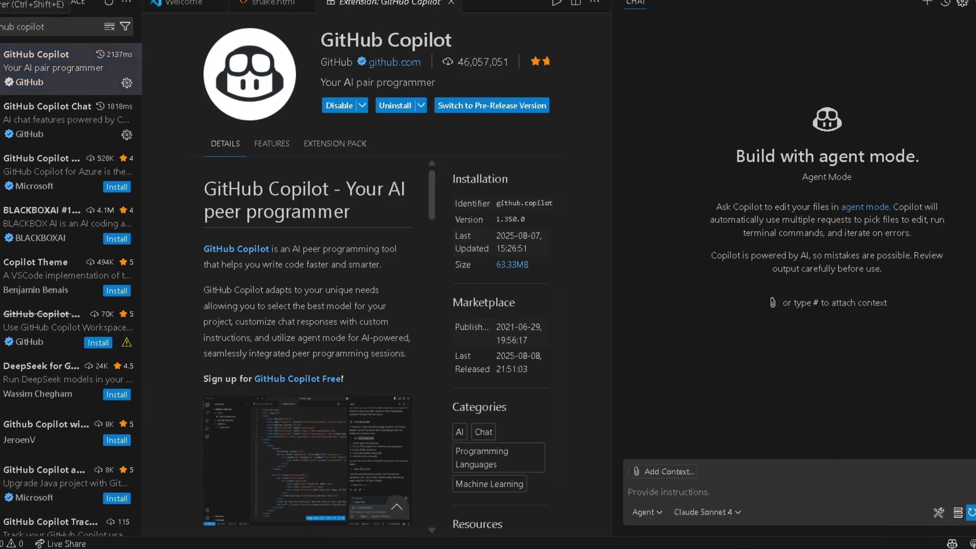
key(ctrl+shift+e)
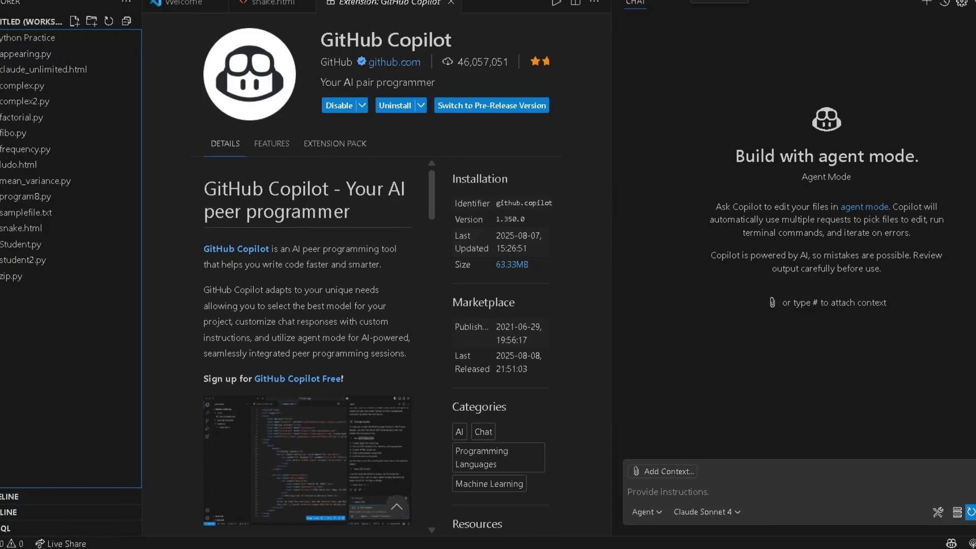
key(ctrl+alt+b)
key(ctrl+alt+b)
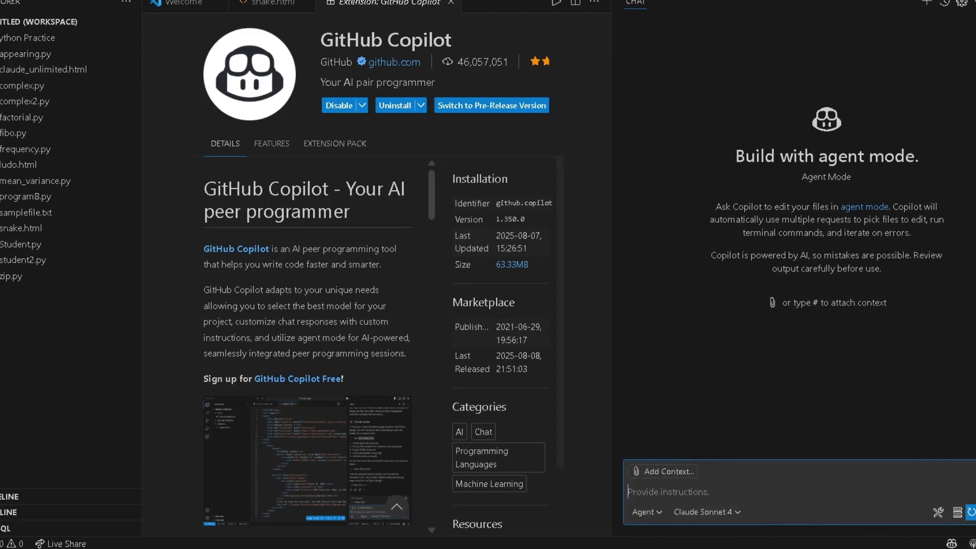
Keep Agent mode with Claude Sonnet 4 and send the prompt 'create a snake game'
click(644, 512)
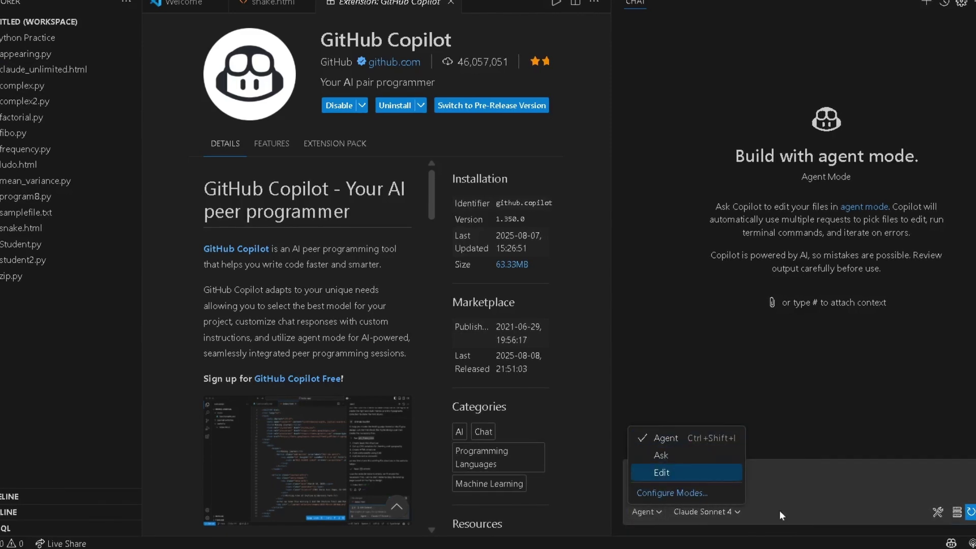
click(725, 513)
click(725, 514)
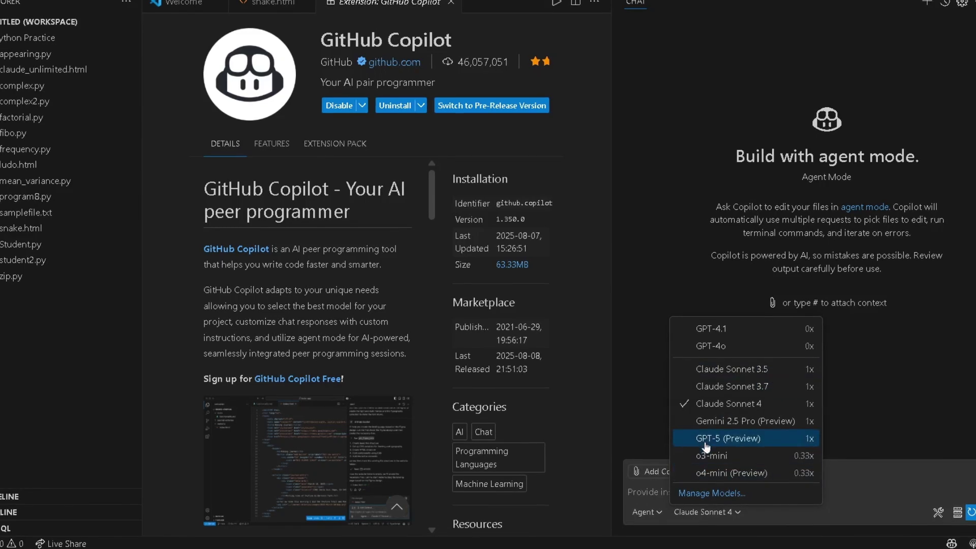
click(714, 404)
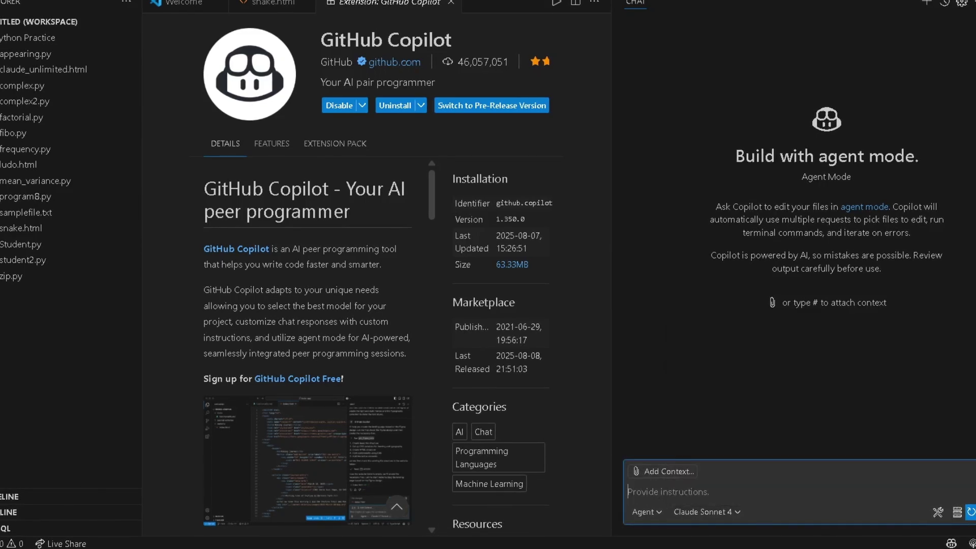
text(create a snake game)
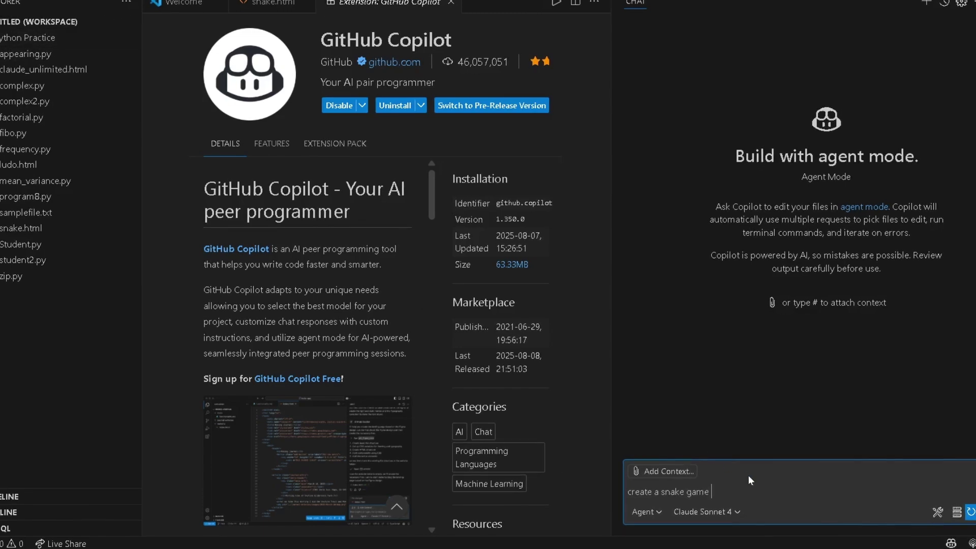
key(Return)
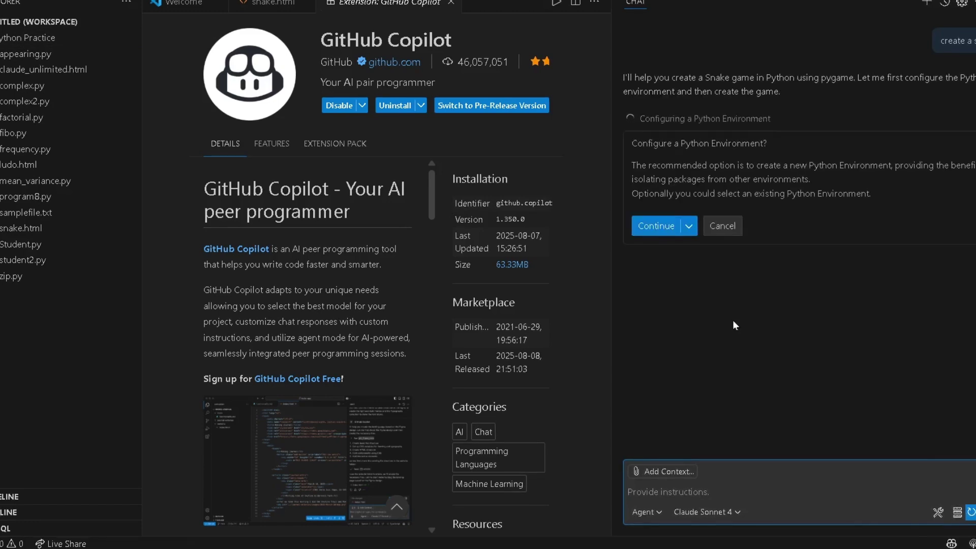
Configure a Venv virtual environment based on the global Python 3.13 installation
click(649, 226)
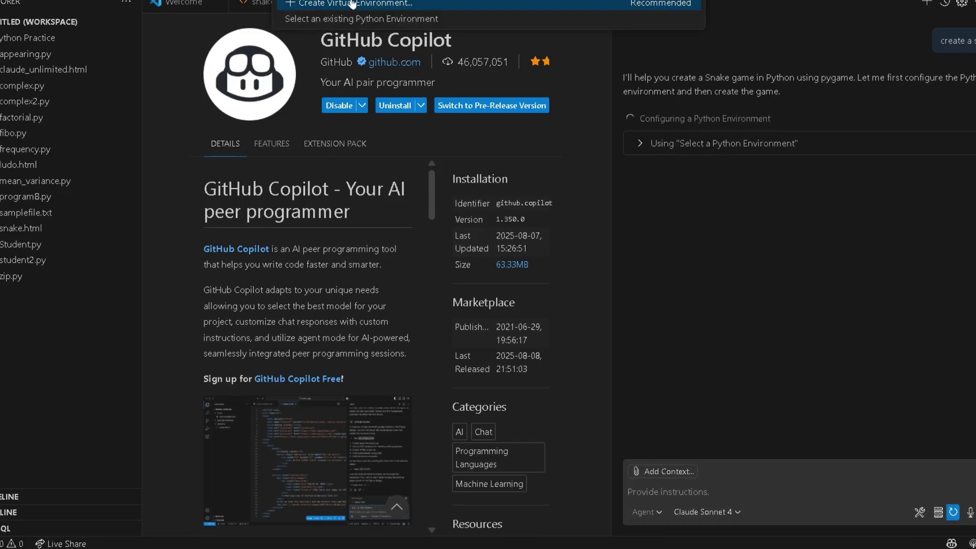
click(348, 6)
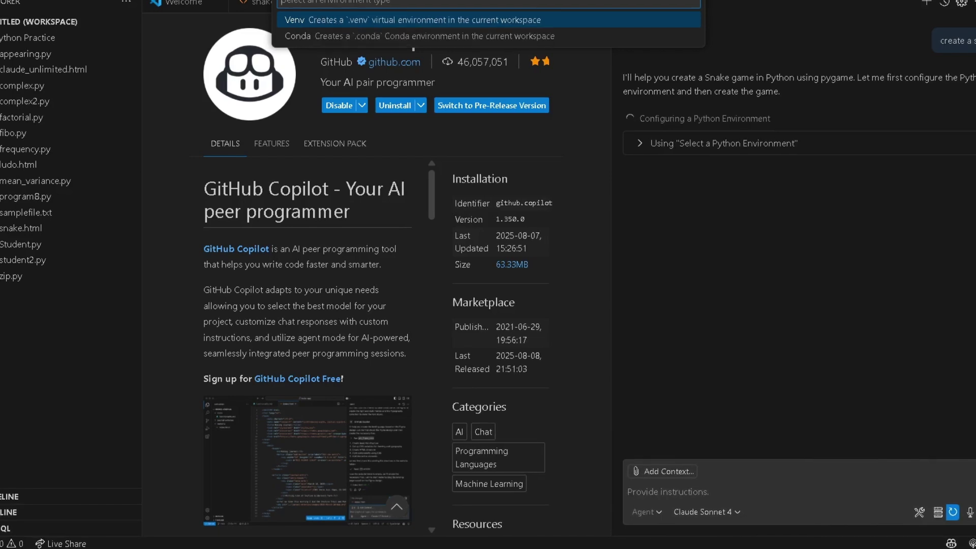
click(358, 20)
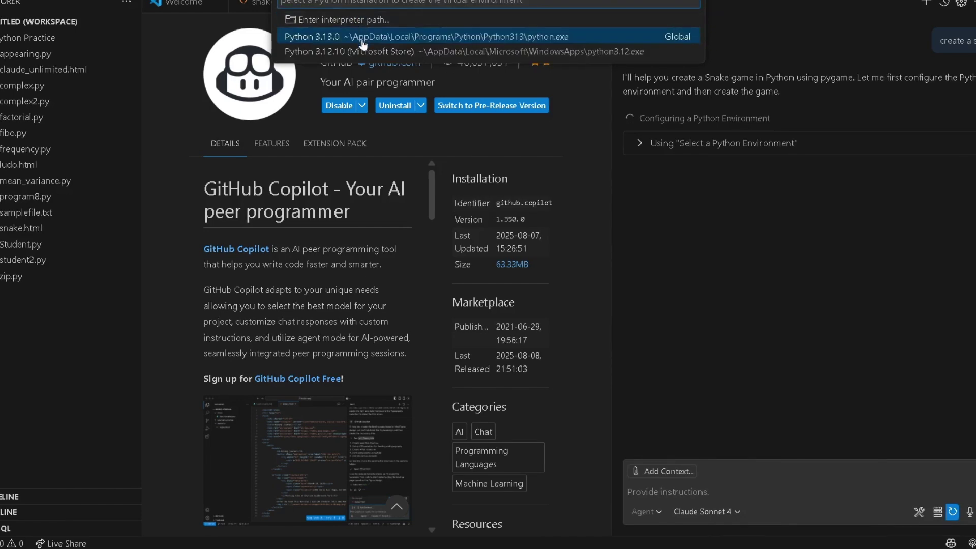
click(331, 37)
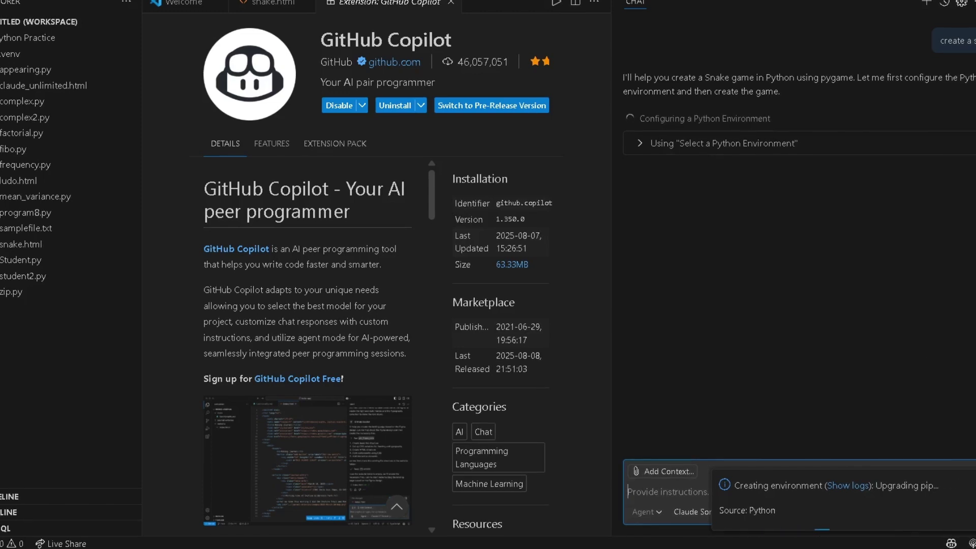
click(867, 360)
click(867, 358)
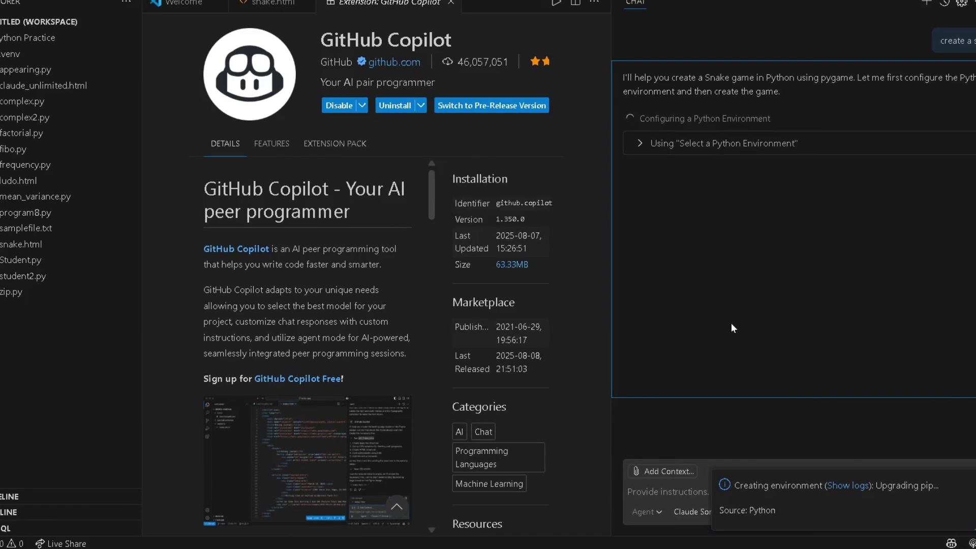
click(371, 546)
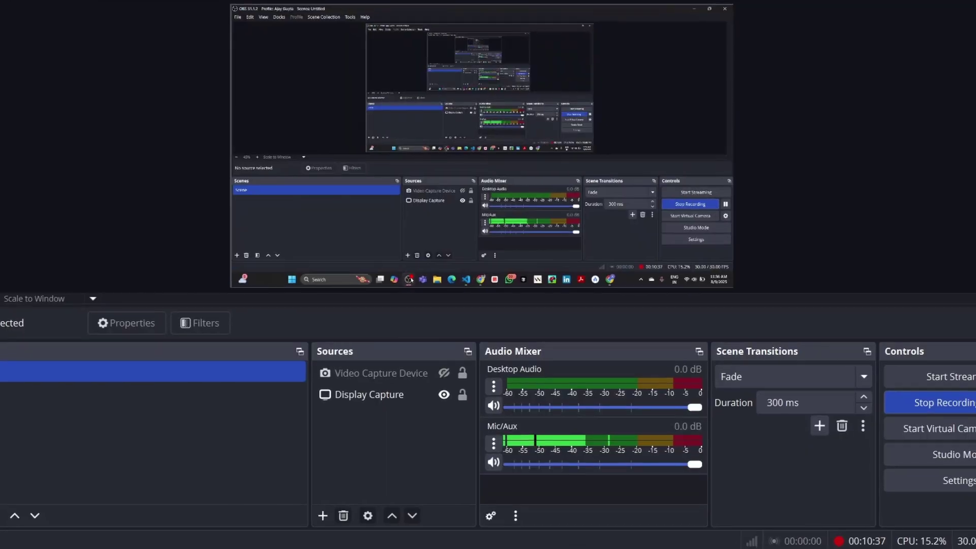